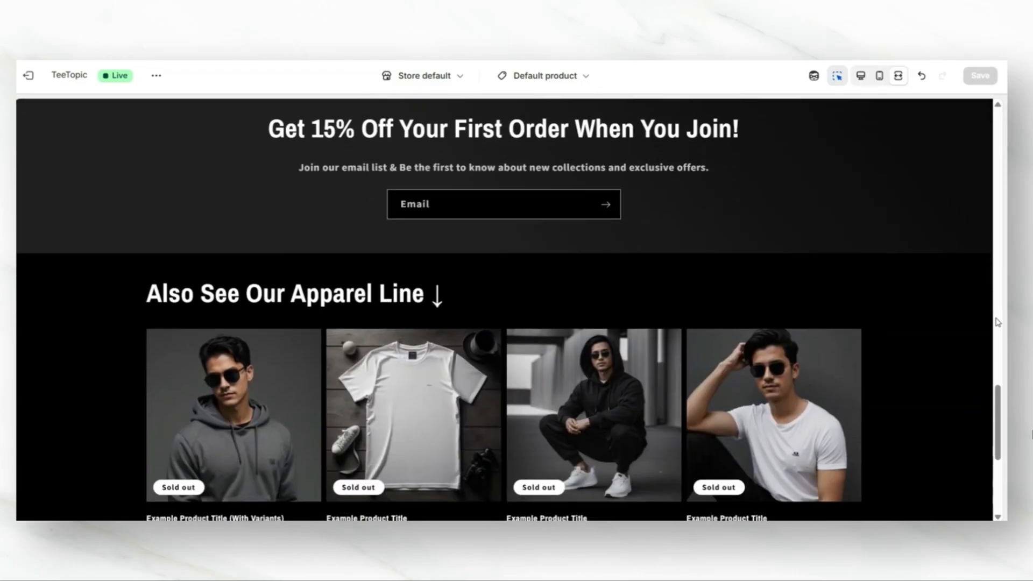
pyautogui.scroll(-4, 997, 322)
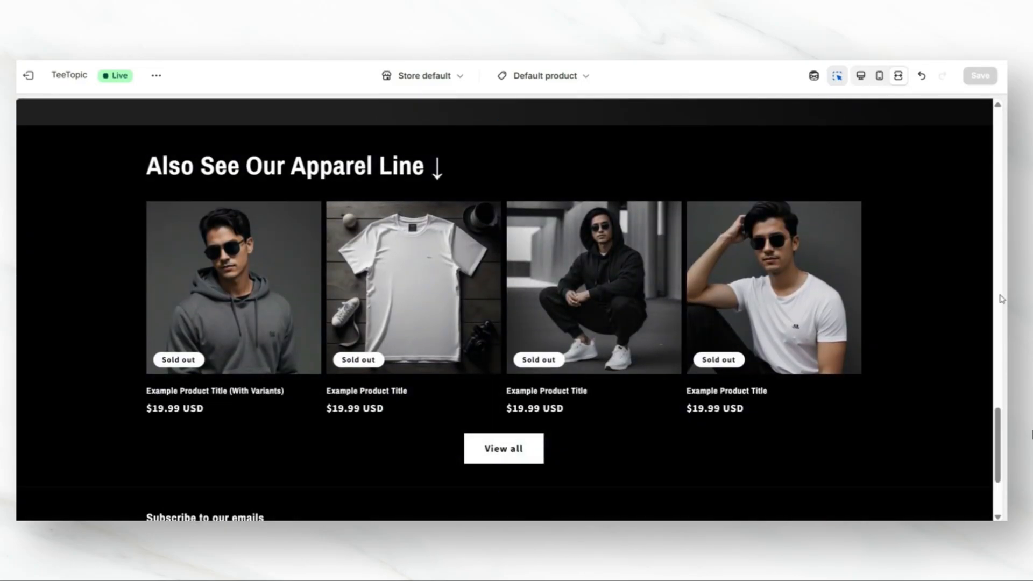
pyautogui.click(999, 297)
pyautogui.click(1000, 299)
pyautogui.scroll(10, 1001, 298)
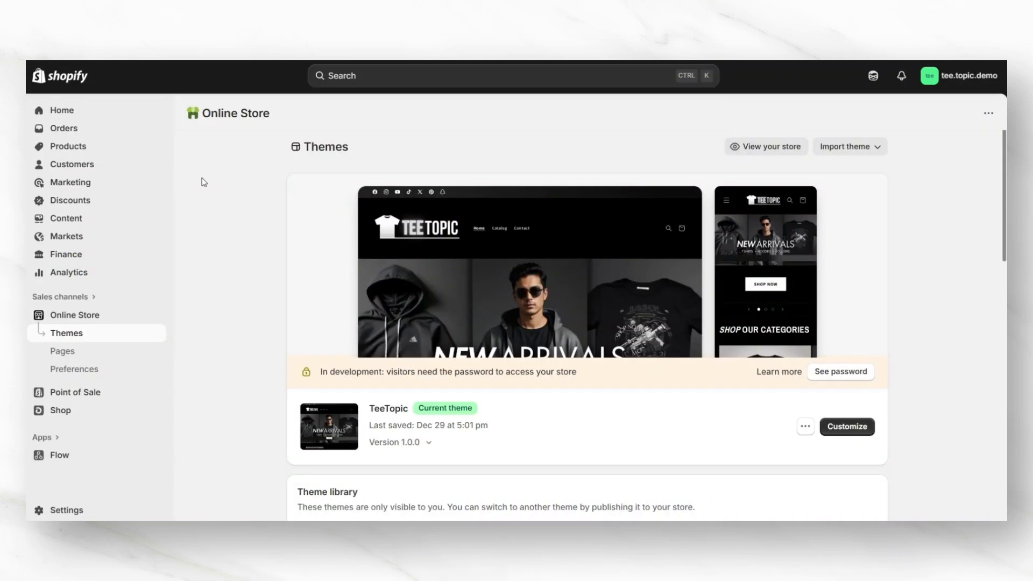
# Step: Start a new product and paste the title 'Classic Sneakers – Timeless Style Meets Everyday Comfort'
pyautogui.click(88, 148)
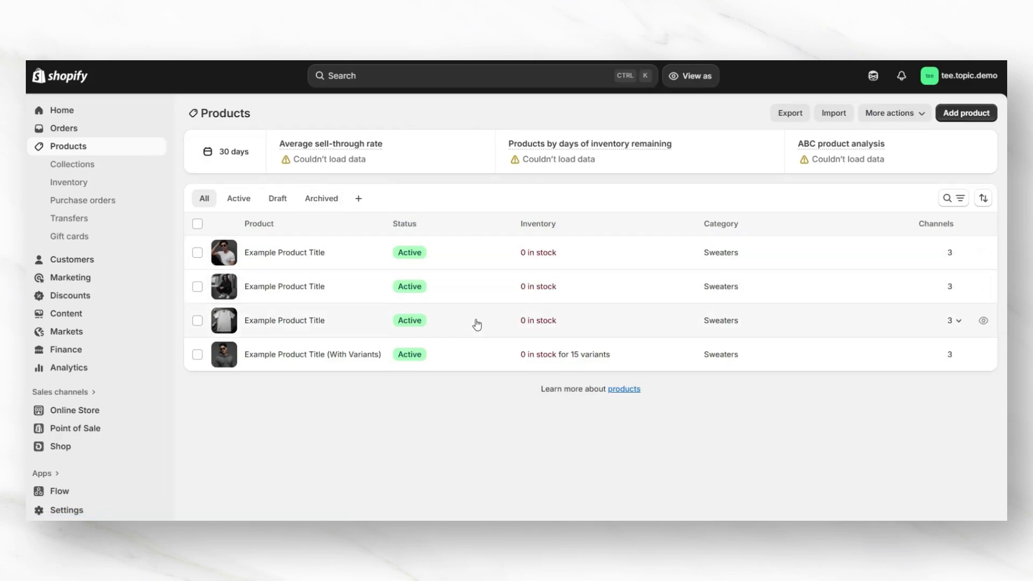
pyautogui.click(962, 114)
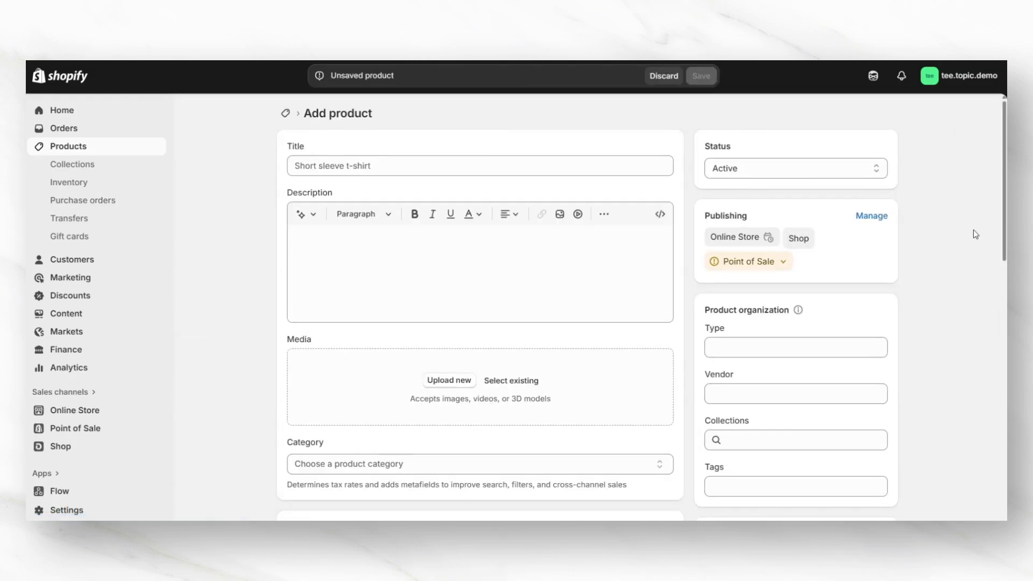
pyautogui.scroll(-4, 291, 177)
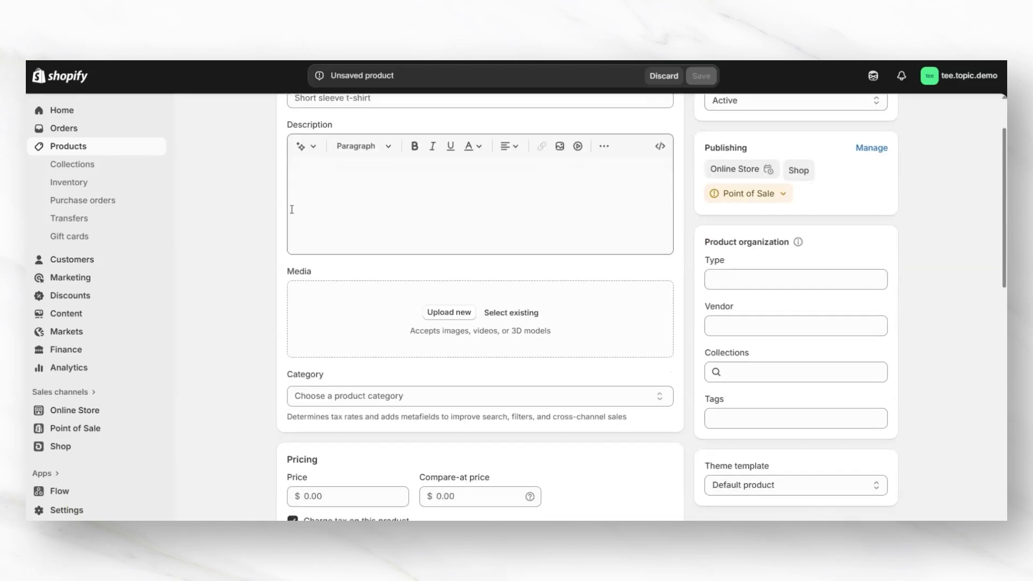
pyautogui.scroll(-3, 272, 260)
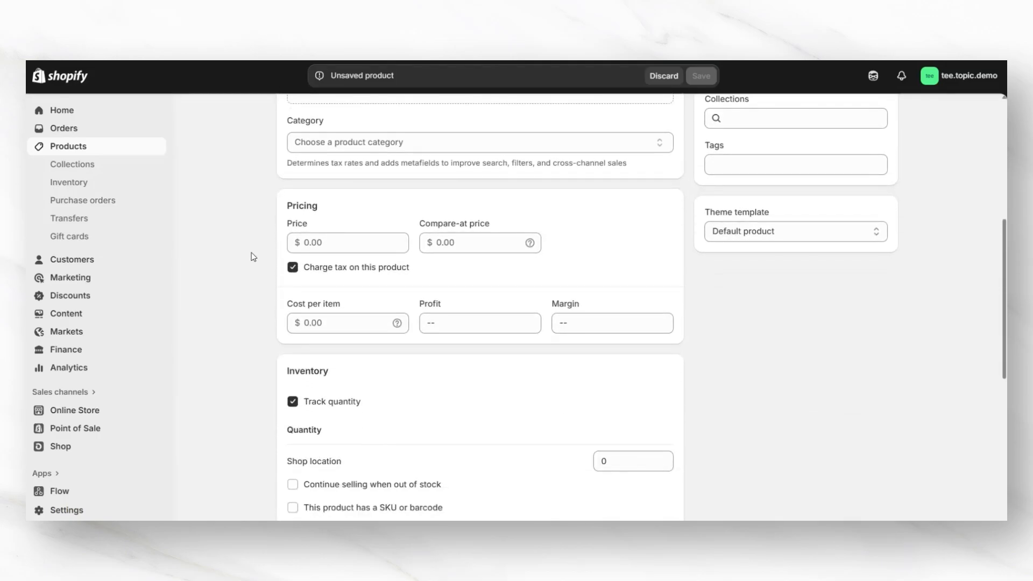
pyautogui.scroll(-3, 994, 263)
pyautogui.scroll(6, 994, 317)
pyautogui.scroll(3, 994, 322)
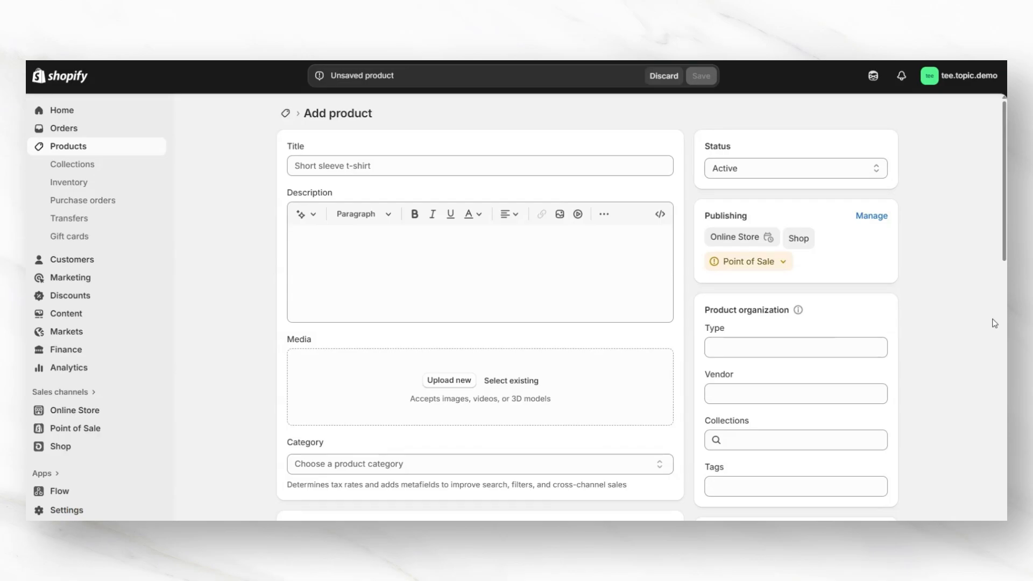
pyautogui.click(369, 167)
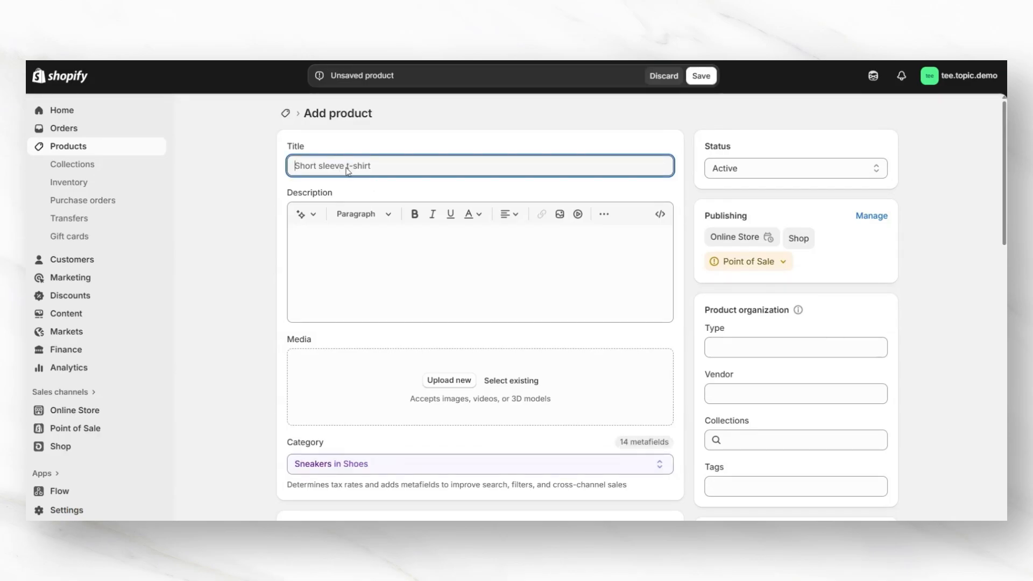
pyautogui.rightClick(347, 167)
pyautogui.click(398, 326)
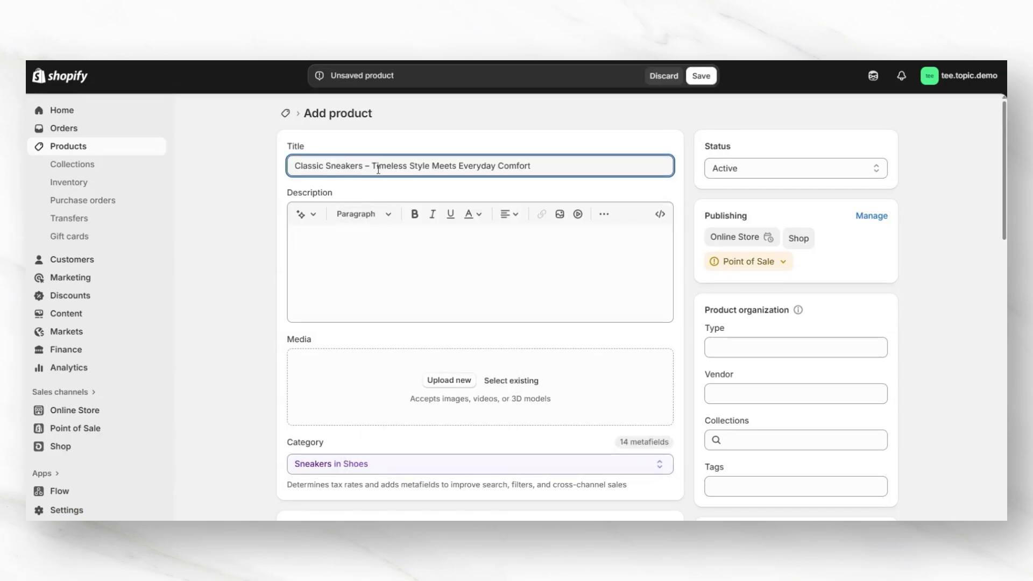
# Step: Paste the prepared White Classic Sneakers description into the product description field
pyautogui.scroll(-1, 263, 217)
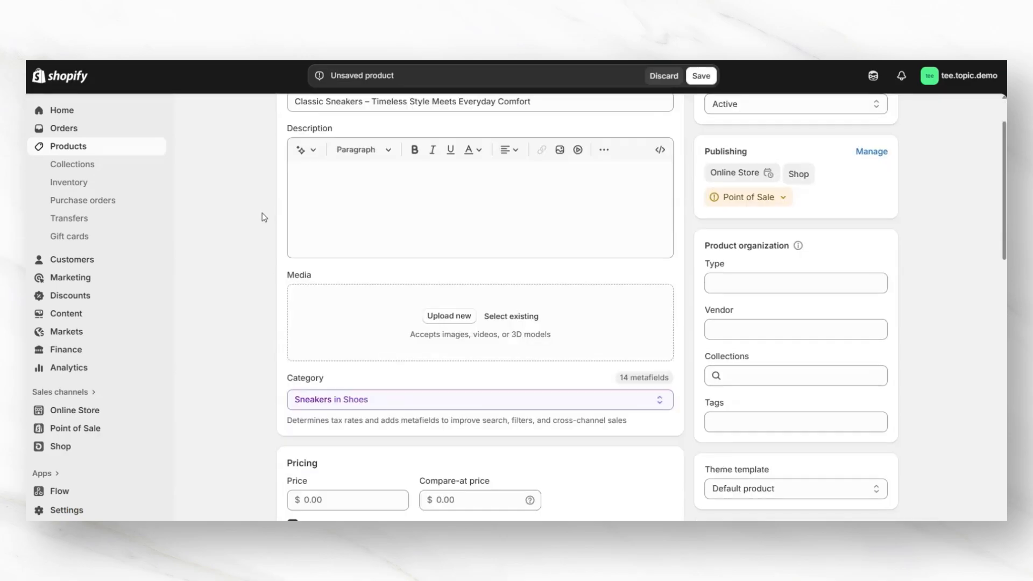
pyautogui.click(294, 188)
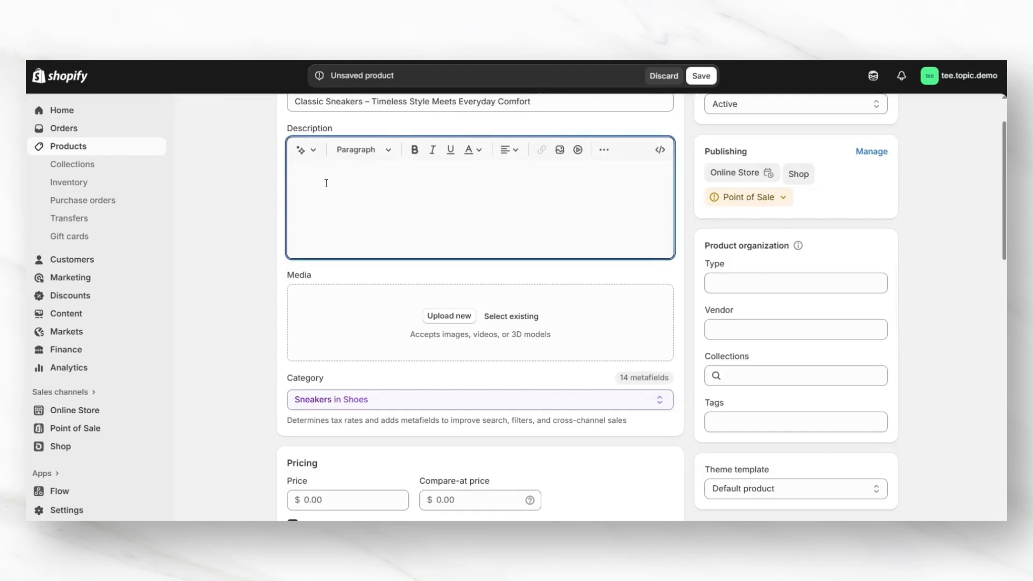
pyautogui.scroll(1, 297, 236)
pyautogui.rightClick(297, 236)
pyautogui.click(349, 380)
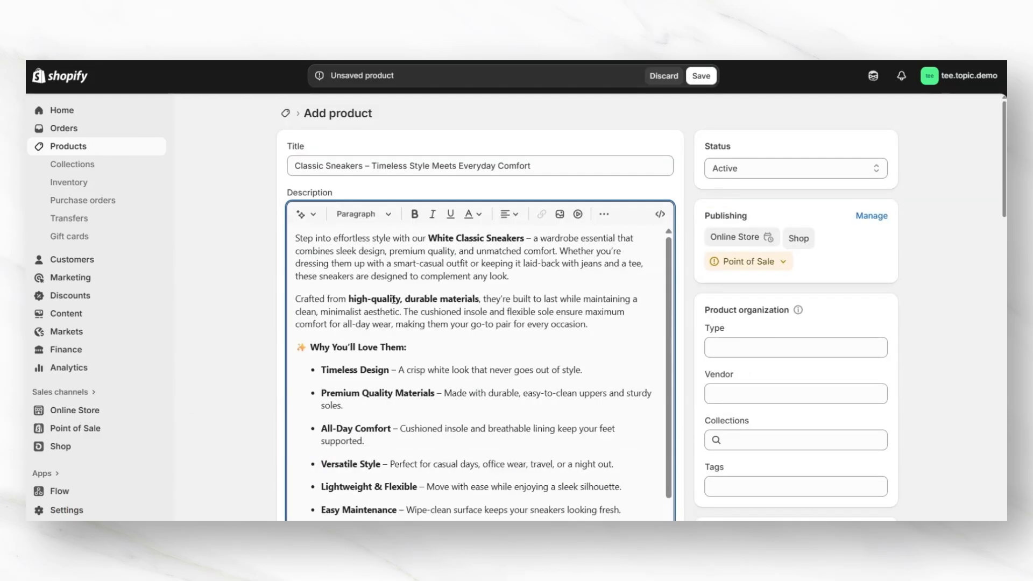
pyautogui.click(359, 214)
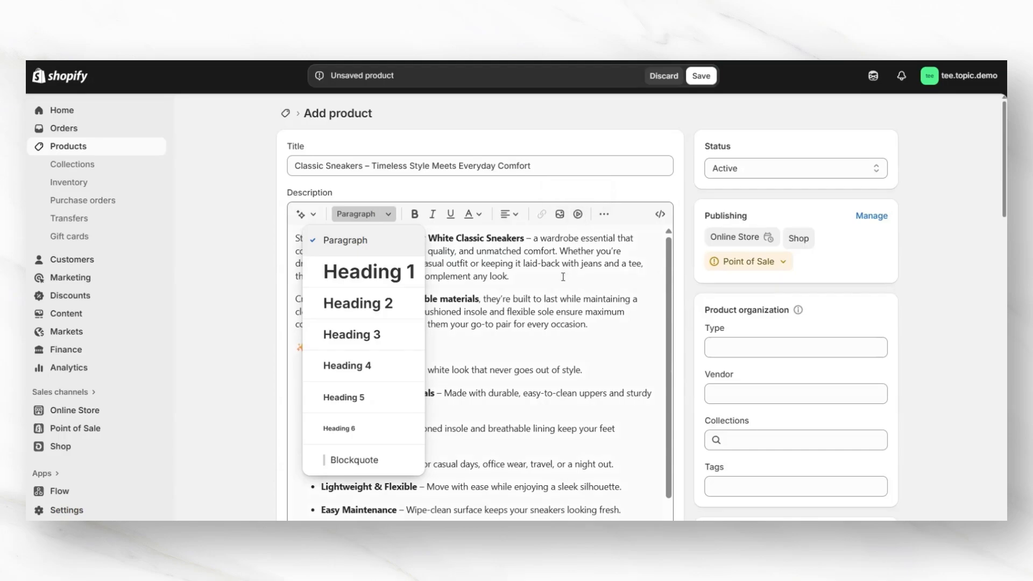
pyautogui.scroll(-4, 683, 258)
pyautogui.scroll(-4, 685, 262)
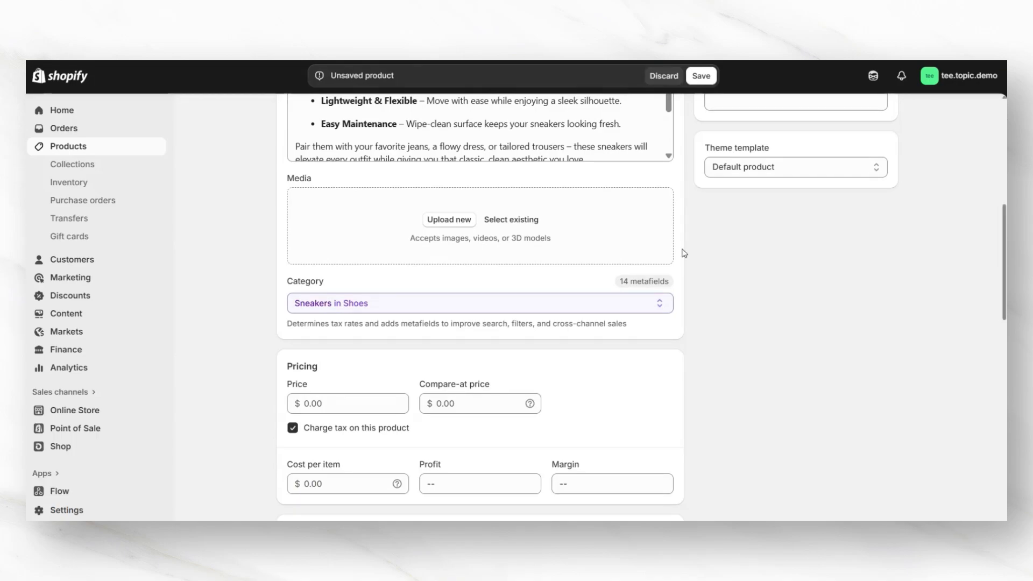
# Step: Upload five sneaker images and a sneaker video to the product's media
pyautogui.click(449, 220)
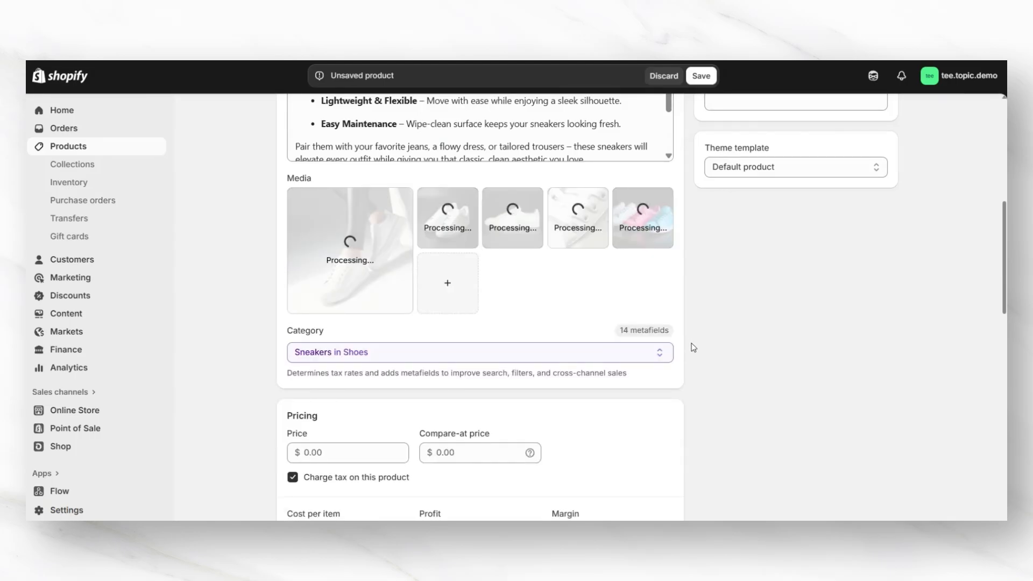
pyautogui.scroll(1, 693, 347)
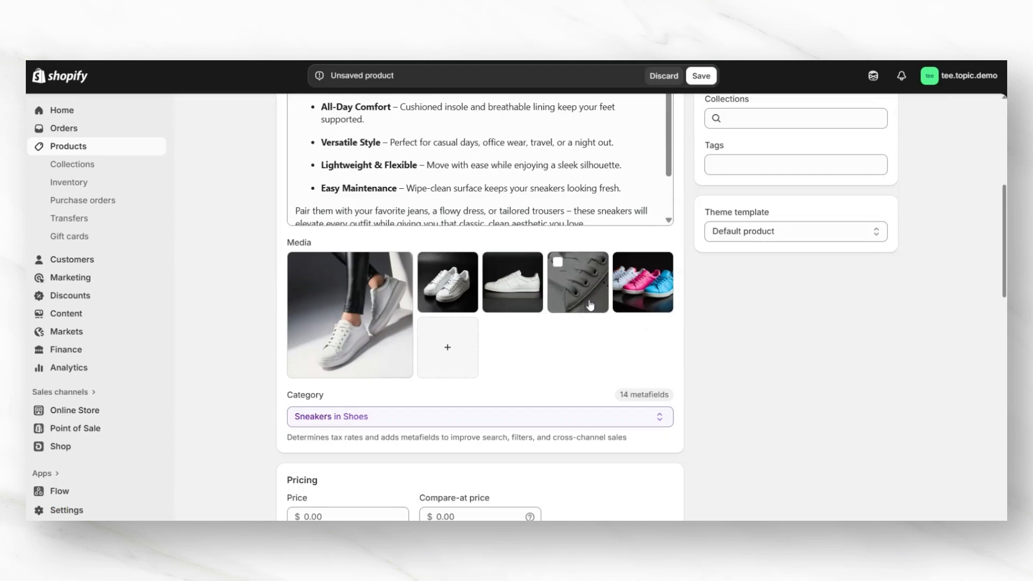
pyautogui.moveTo(589, 305)
pyautogui.mouseDown()
pyautogui.moveTo(462, 299)
pyautogui.moveTo(581, 300)
pyautogui.mouseUp()
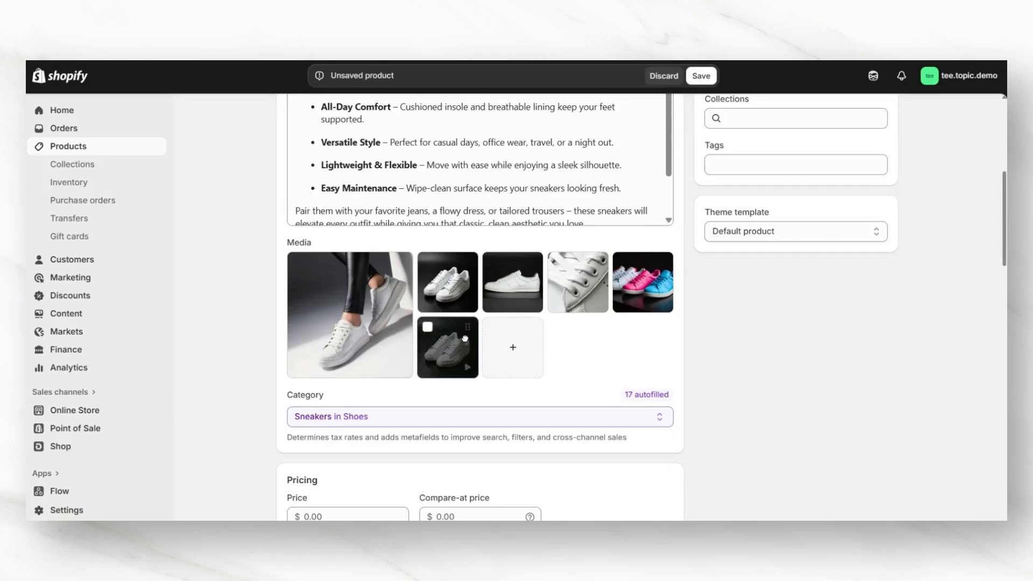
pyautogui.moveTo(465, 338); pyautogui.dragTo(487, 284)
# Step: Set the product price to $54.99 and the cost per item to $25.00
pyautogui.scroll(-3, 246, 260)
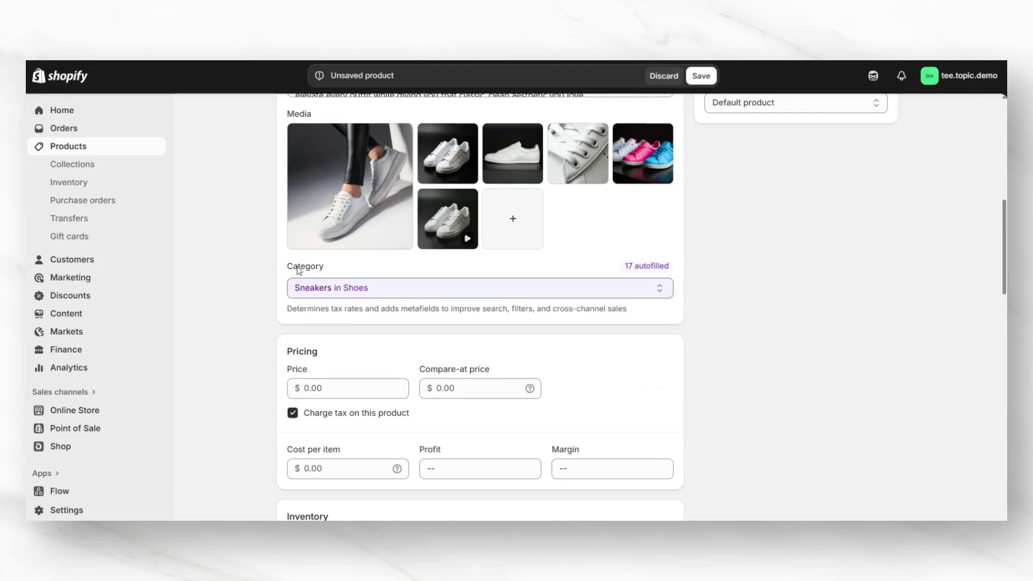
pyautogui.scroll(-3, 278, 266)
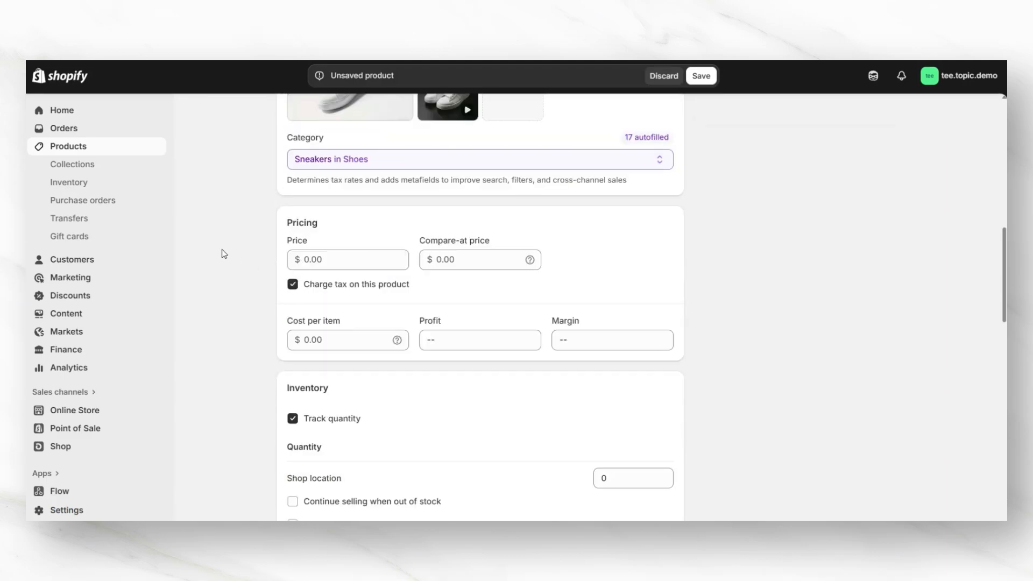
pyautogui.click(315, 257)
pyautogui.write('54.99')
pyautogui.click(445, 261)
pyautogui.click(460, 263)
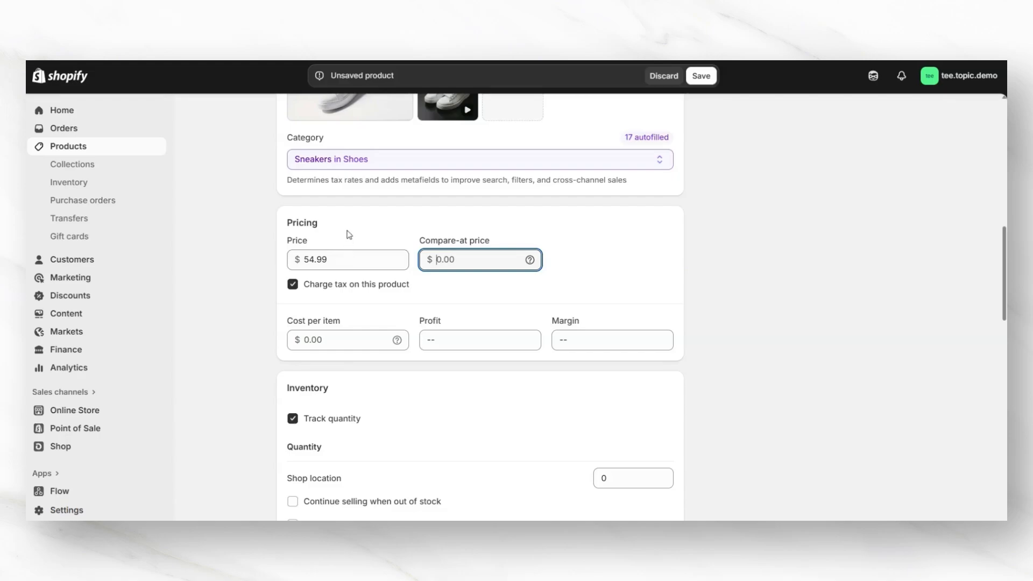
pyautogui.click(323, 340)
pyautogui.write('25.00')
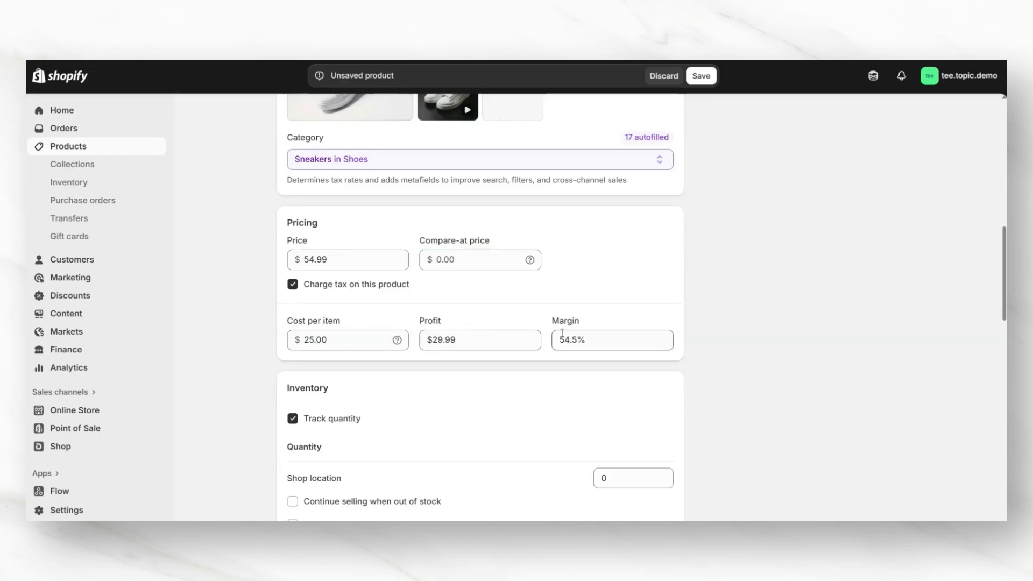
# Step: Set the inventory quantity at the shop location to 200
pyautogui.scroll(-3, 688, 253)
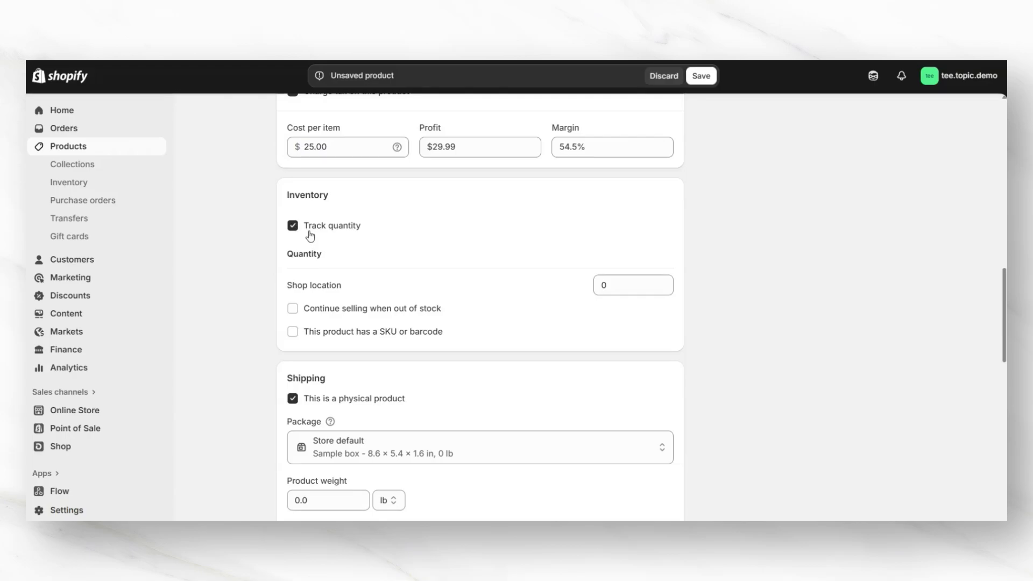
pyautogui.click(605, 285)
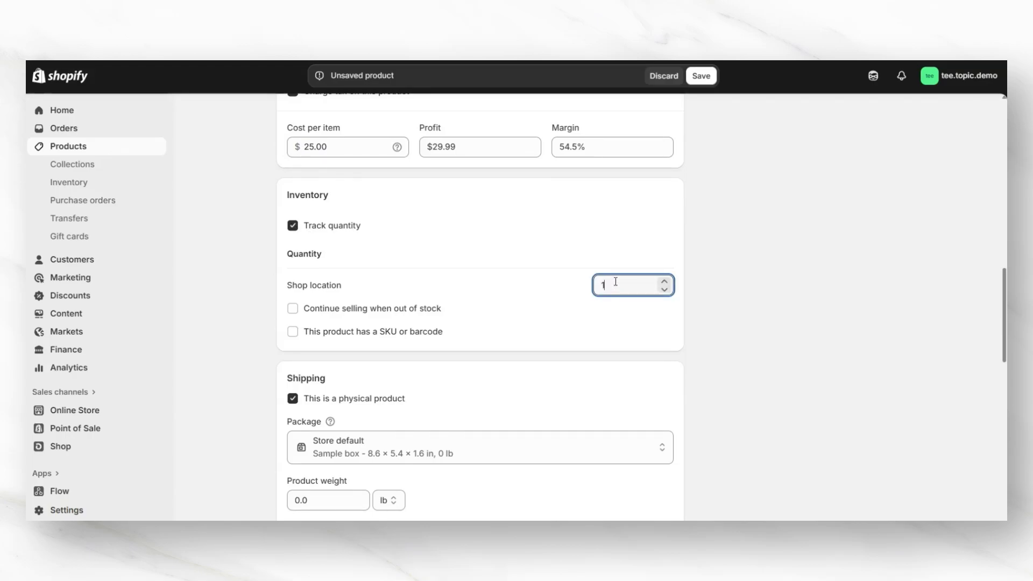
pyautogui.scroll(-3, 312, 269)
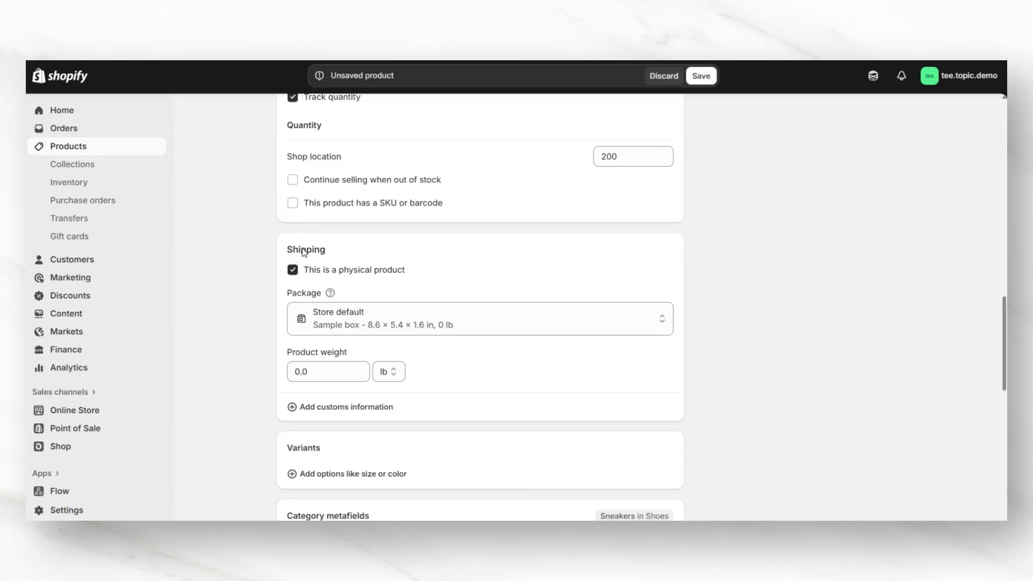
pyautogui.scroll(-1, 304, 252)
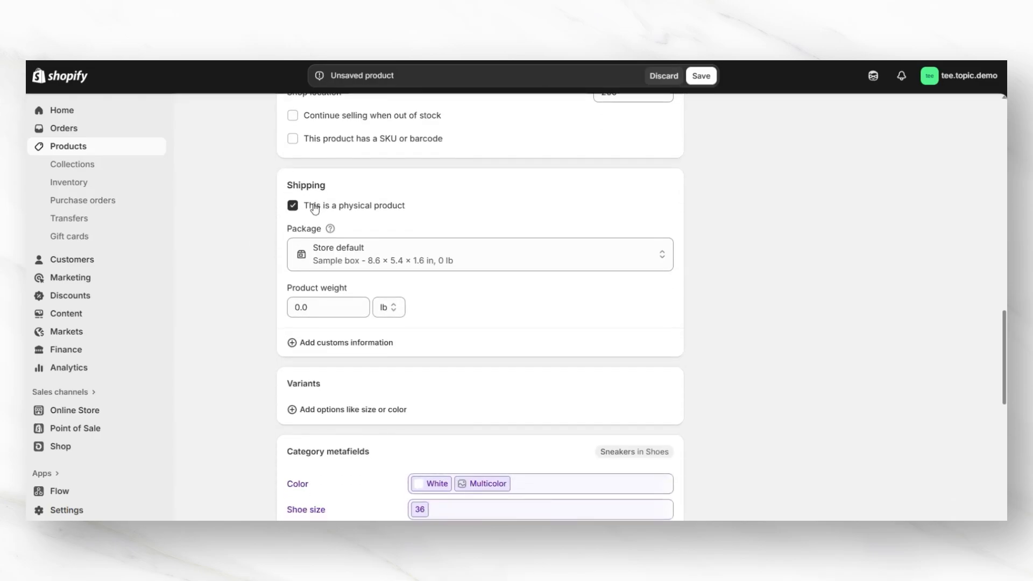
# Step: Keep the store default package and set the product weight to 5.0 lb
pyautogui.click(330, 250)
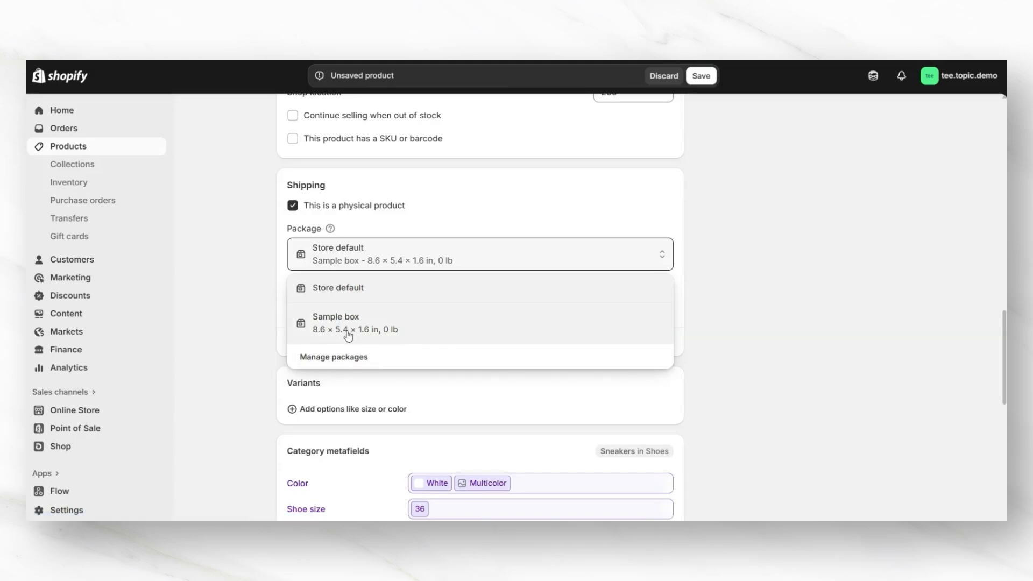
pyautogui.click(247, 250)
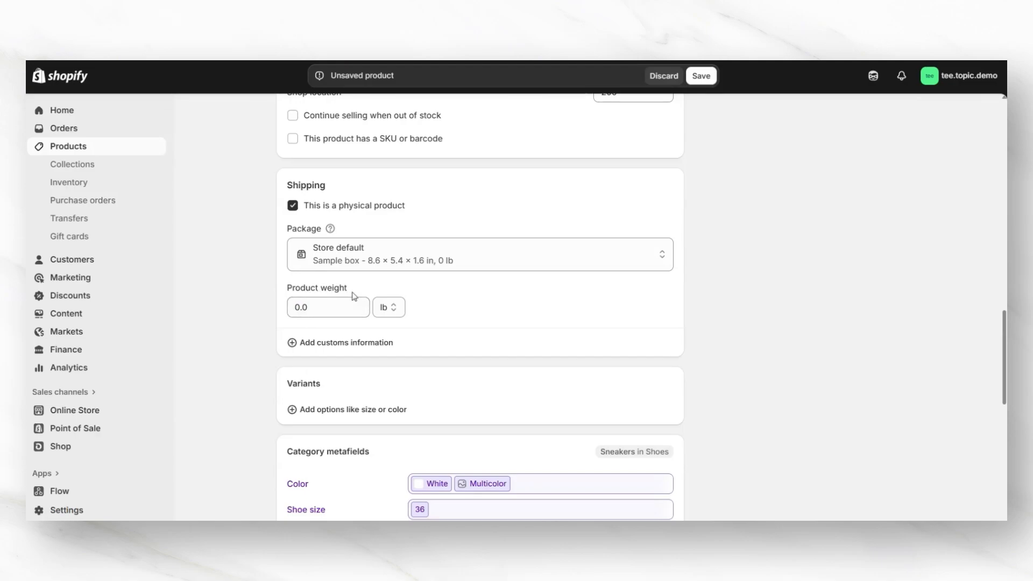
pyautogui.click(391, 311)
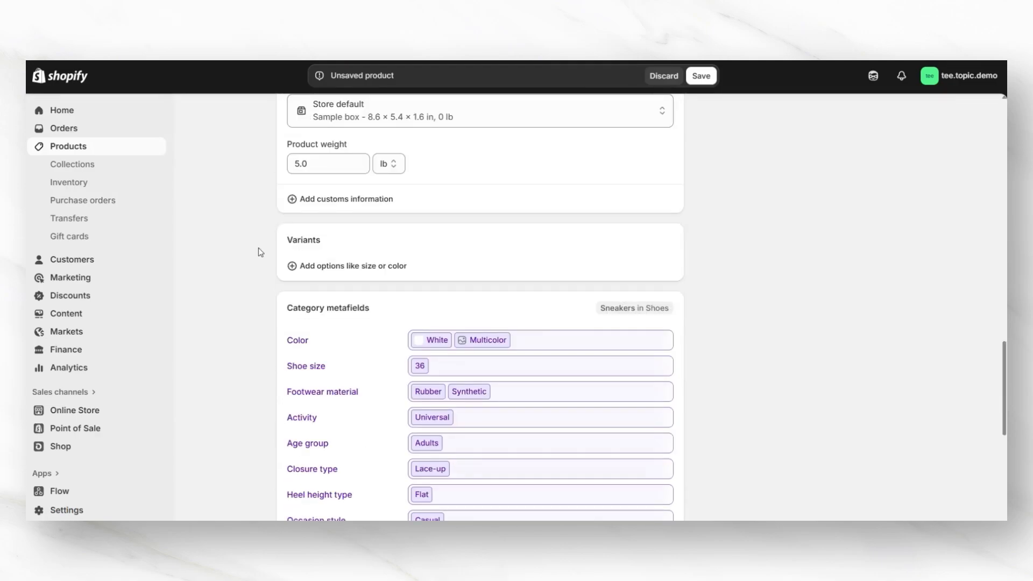
# Step: Add a Shoe size variant option to the product
pyautogui.click(293, 269)
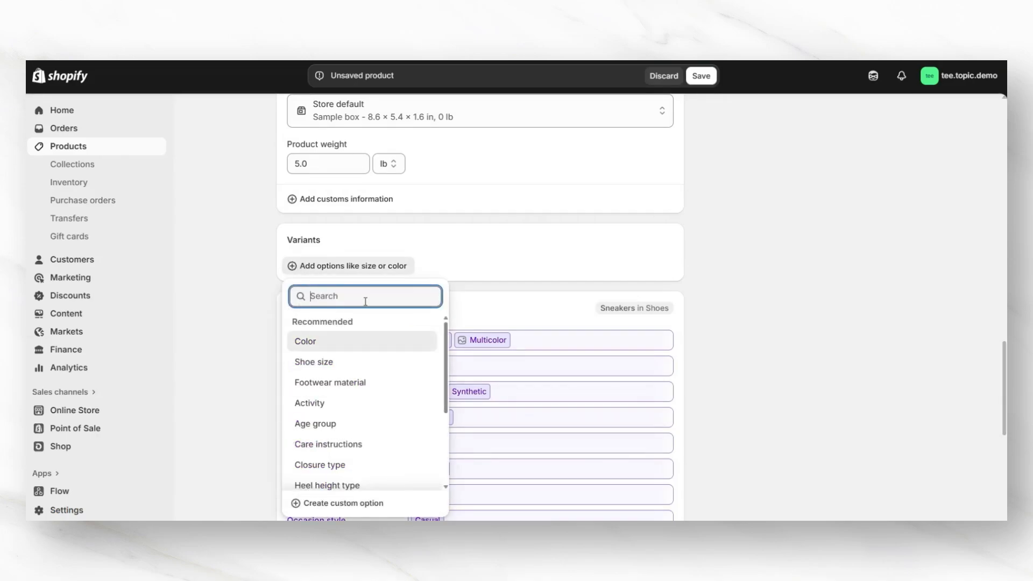
pyautogui.scroll(-3, 381, 363)
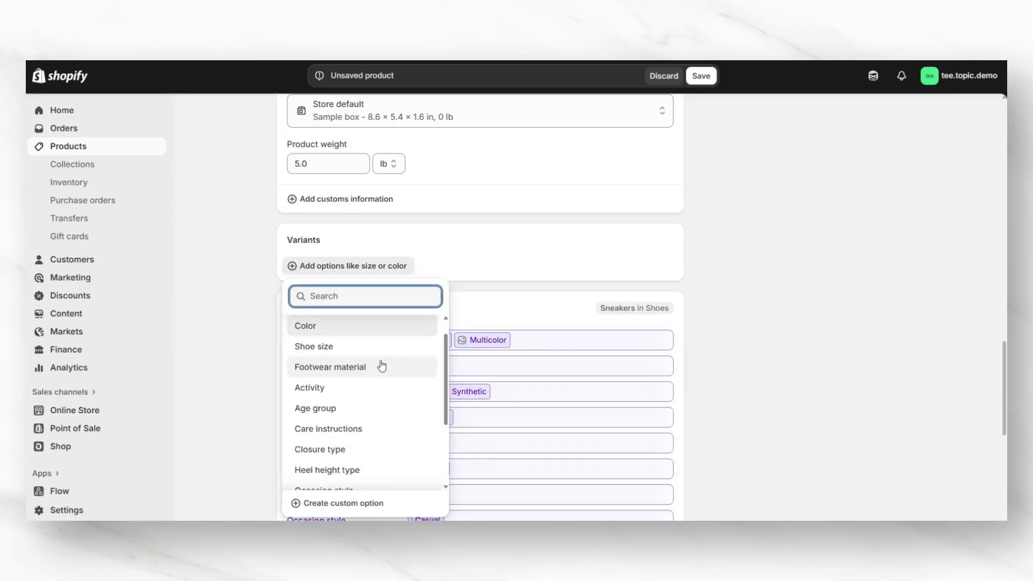
pyautogui.scroll(3, 388, 392)
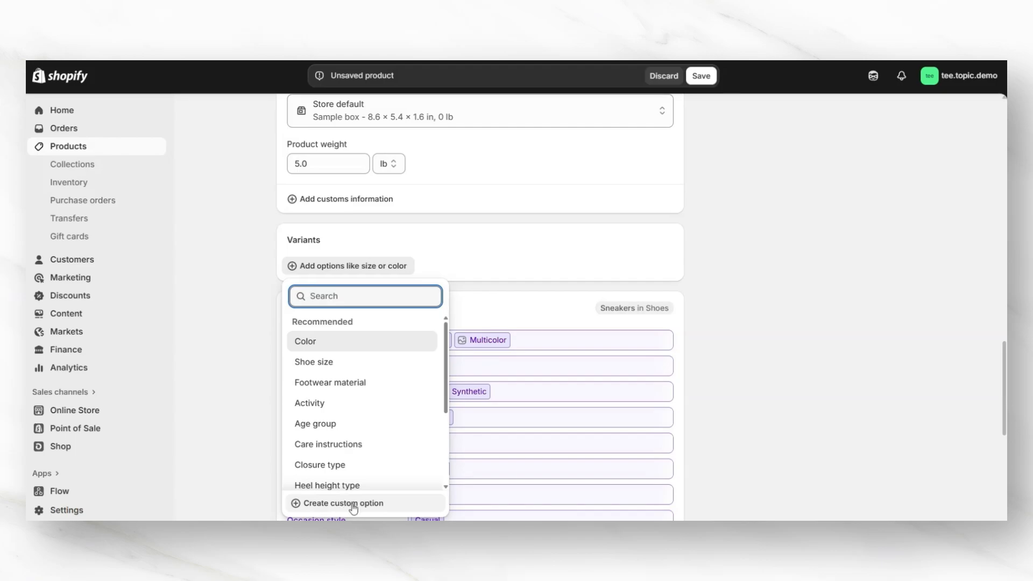
pyautogui.click(329, 363)
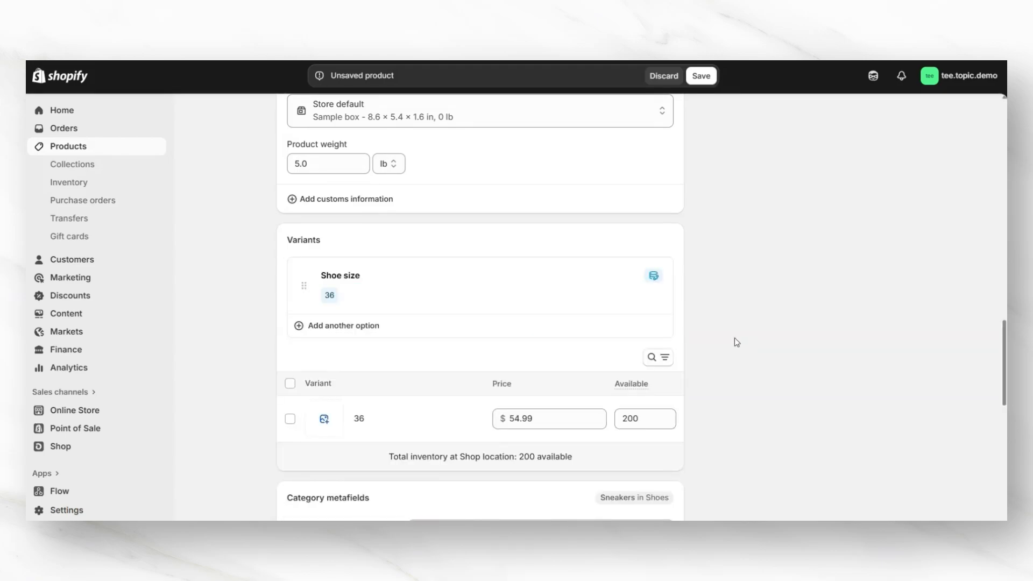
# Step: Edit the Shoe size option so its values are 5, 6, 7 and 8
pyautogui.click(430, 291)
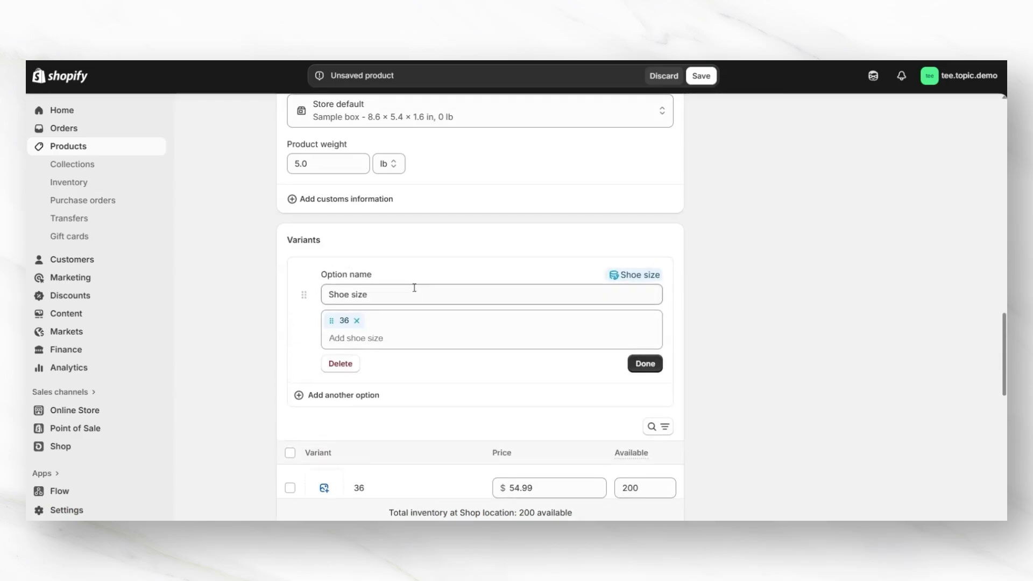
pyautogui.scroll(-1, 410, 300)
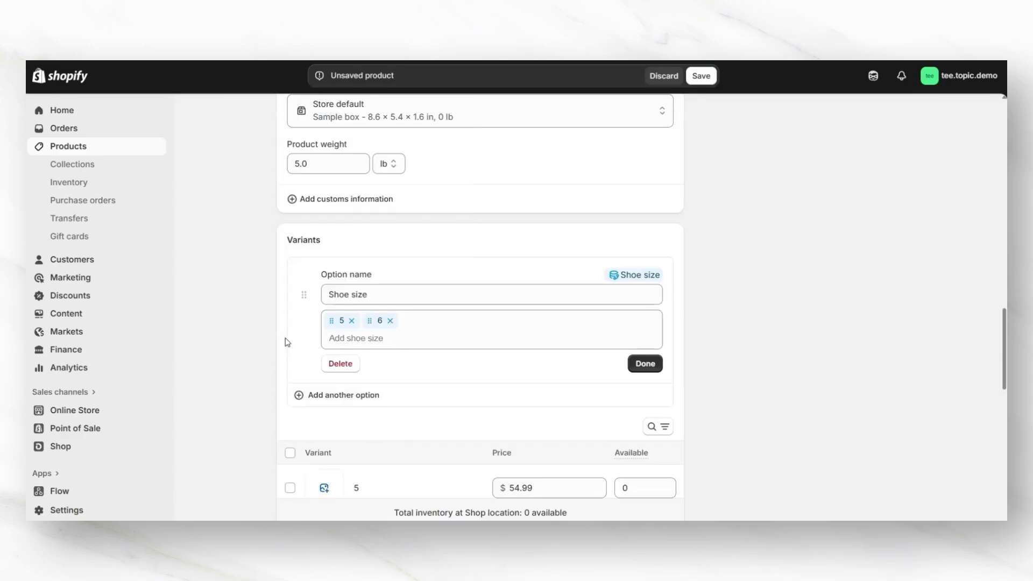
pyautogui.click(357, 339)
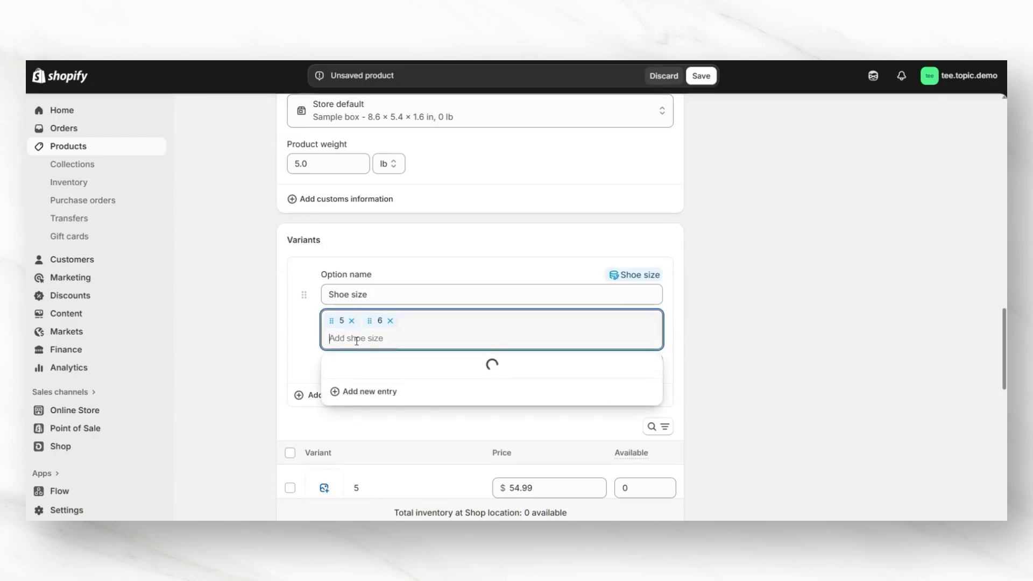
pyautogui.write('7')
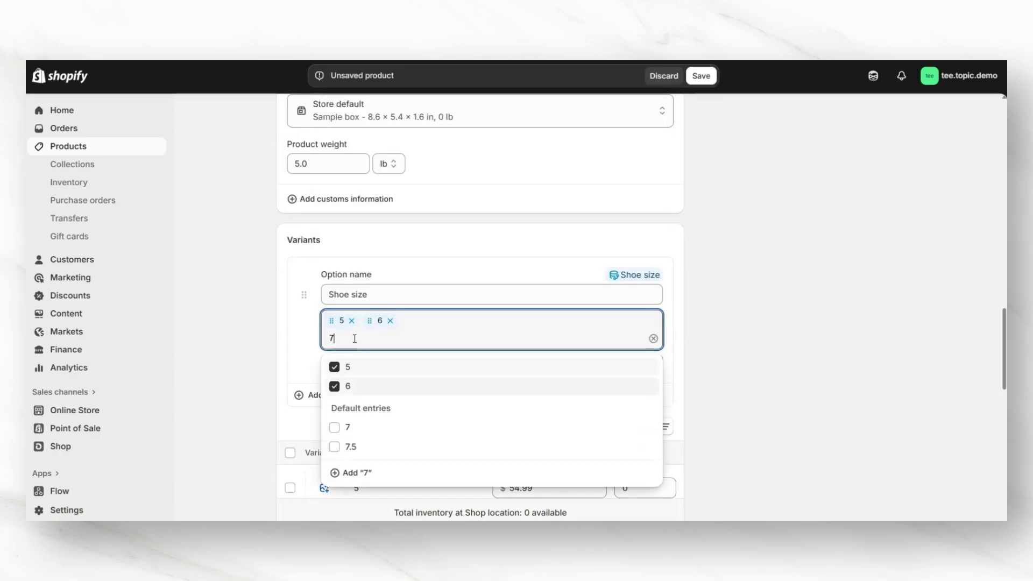
pyautogui.click(359, 418)
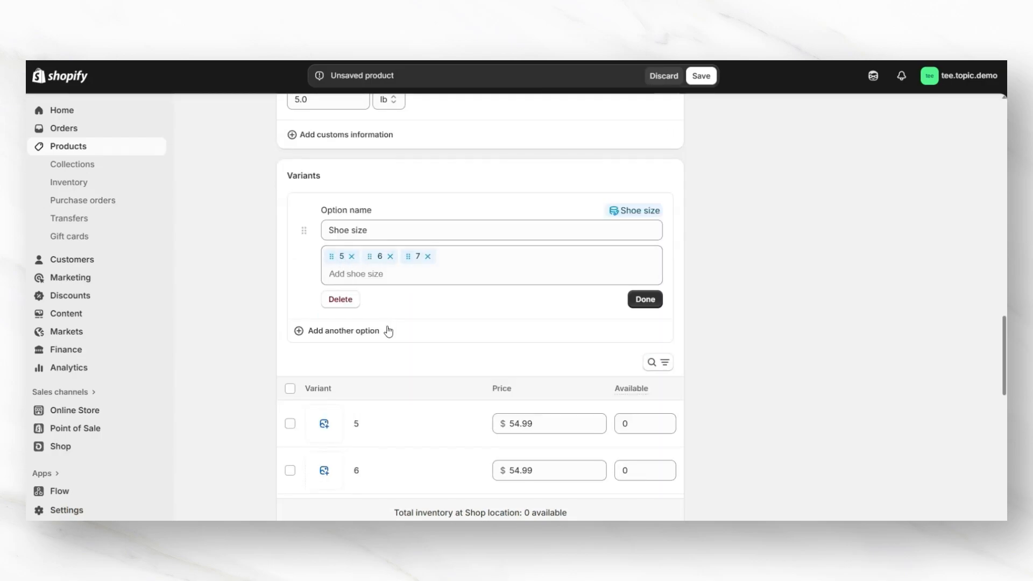
pyautogui.scroll(-1, 324, 374)
pyautogui.scroll(-2, 324, 374)
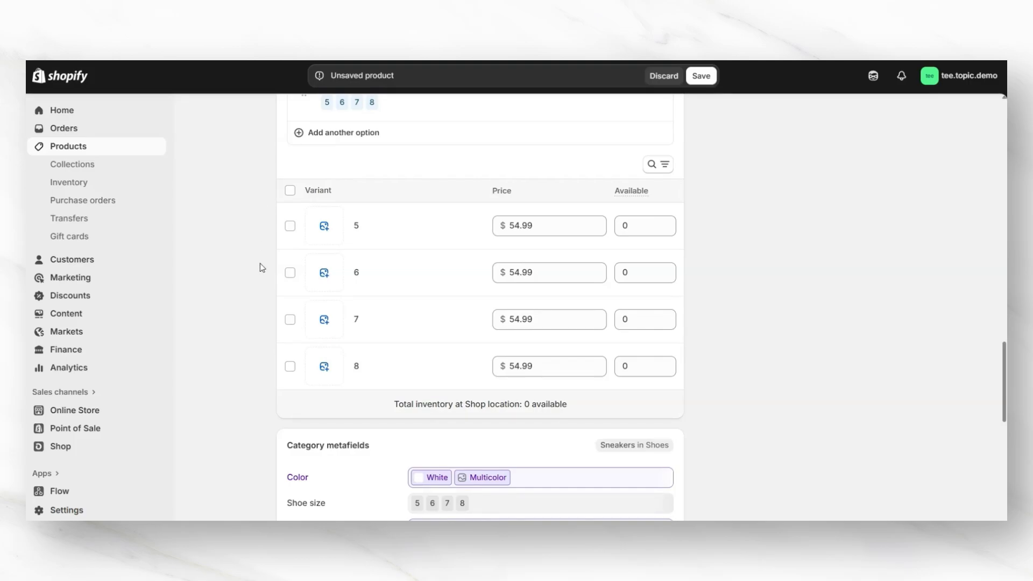
# Step: Set the available quantity of each shoe size variant to 50
pyautogui.click(637, 229)
pyautogui.write('50')
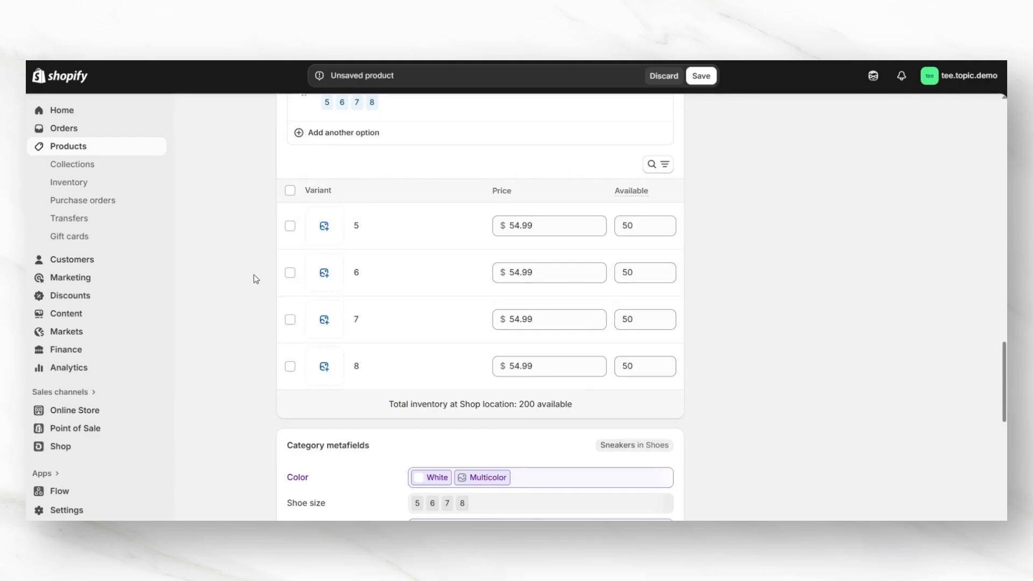
pyautogui.scroll(1, 255, 278)
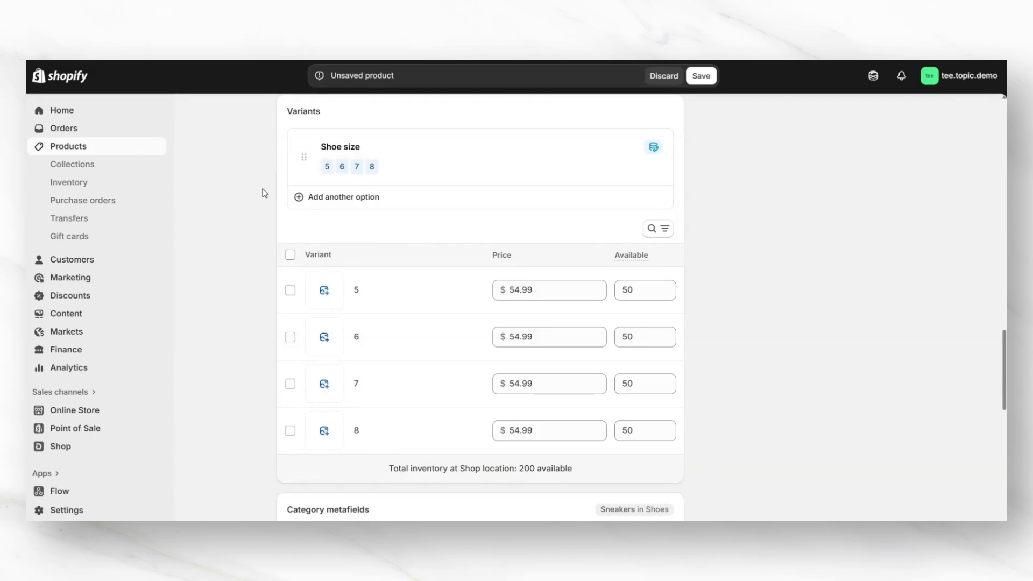
pyautogui.click(312, 198)
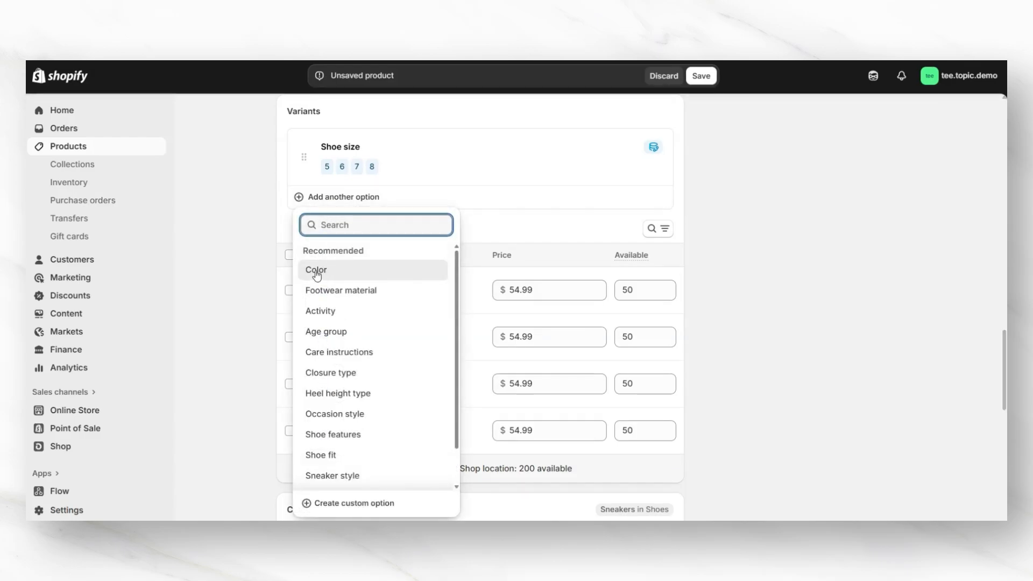
pyautogui.click(290, 195)
pyautogui.scroll(-1, 258, 275)
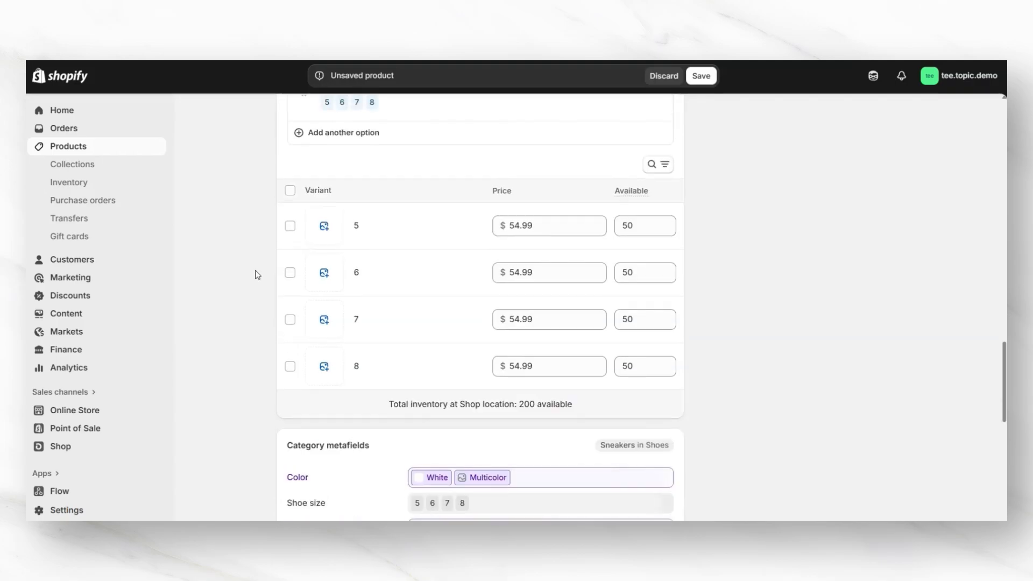
# Step: Open the search engine listing editor and review its page title, meta description and URL handle
pyautogui.scroll(-1, 255, 275)
pyautogui.scroll(-1, 255, 270)
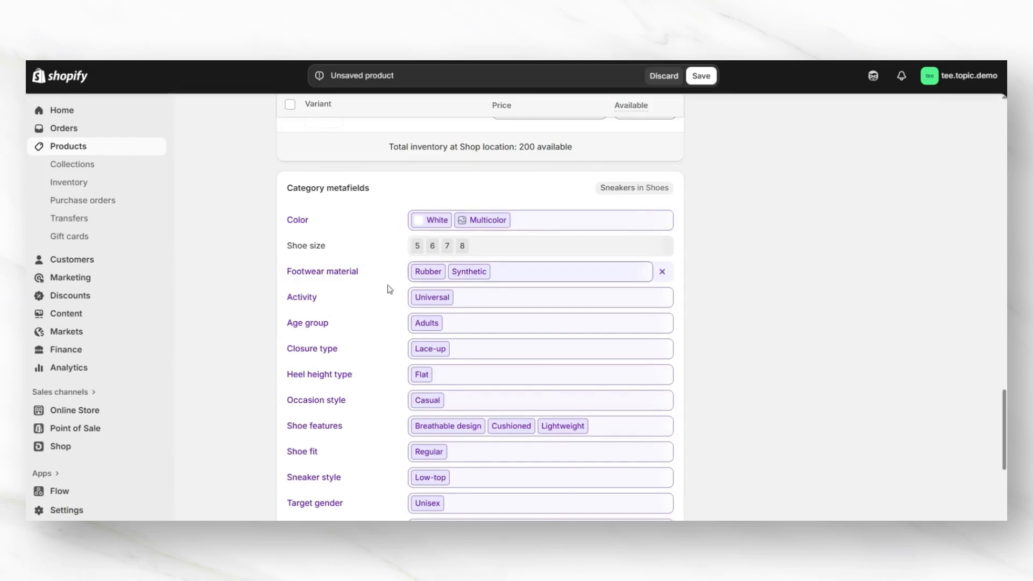
pyautogui.scroll(-5, 715, 322)
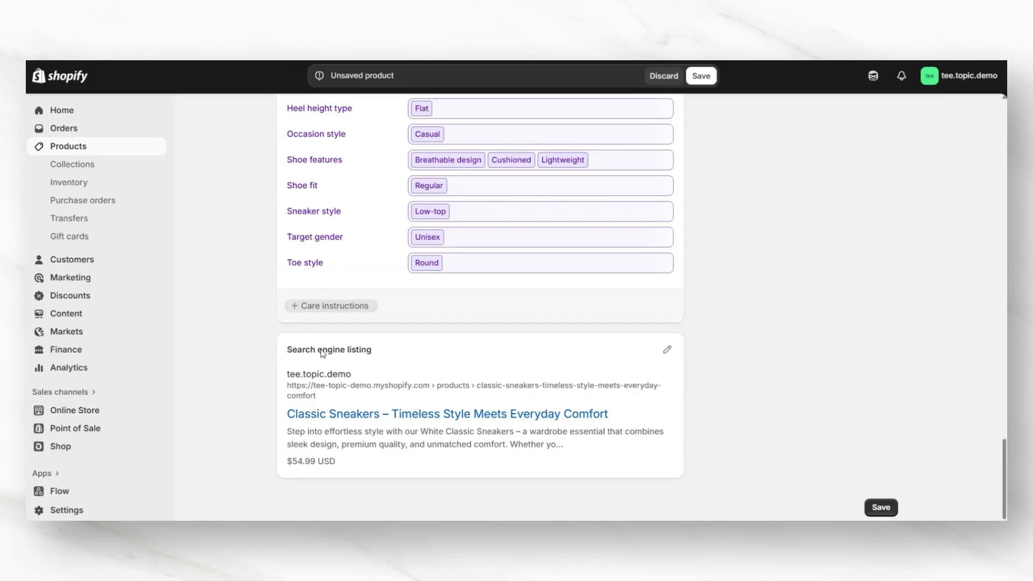
pyautogui.click(667, 350)
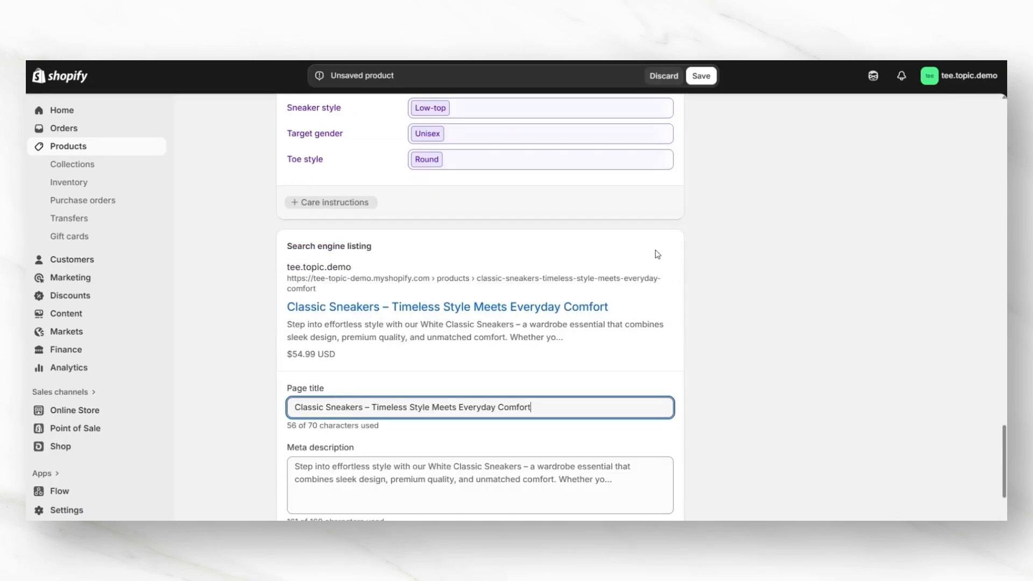
pyautogui.scroll(-1, 657, 254)
pyautogui.scroll(-1, 361, 339)
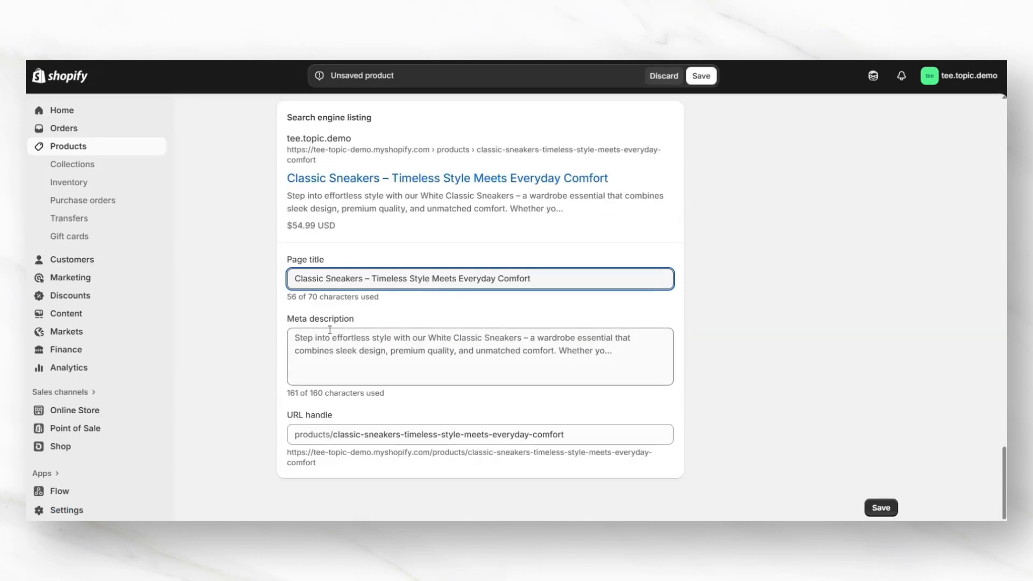
pyautogui.scroll(1, 576, 275)
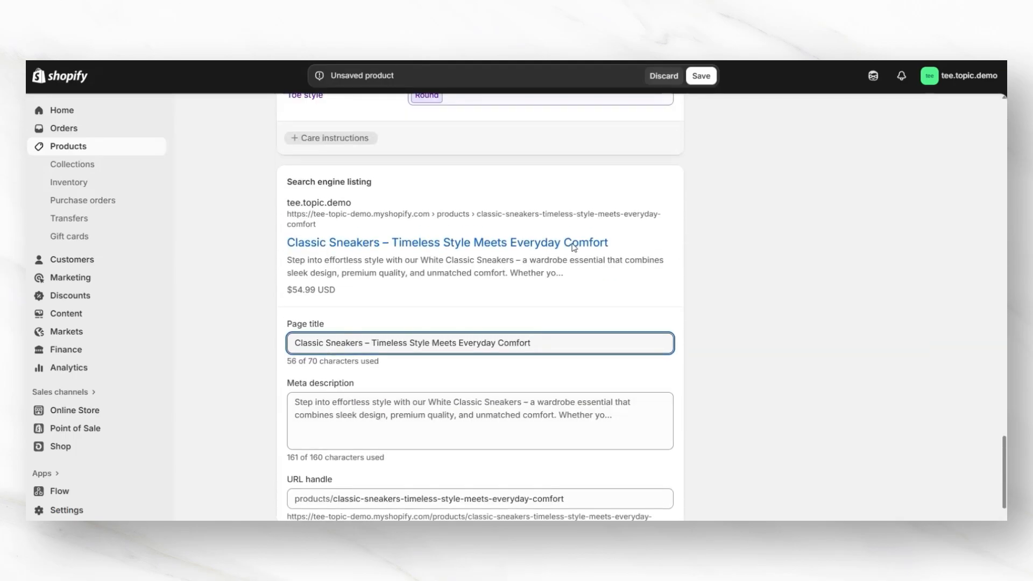
pyautogui.scroll(5, 715, 178)
# Step: Save the new product
pyautogui.click(701, 75)
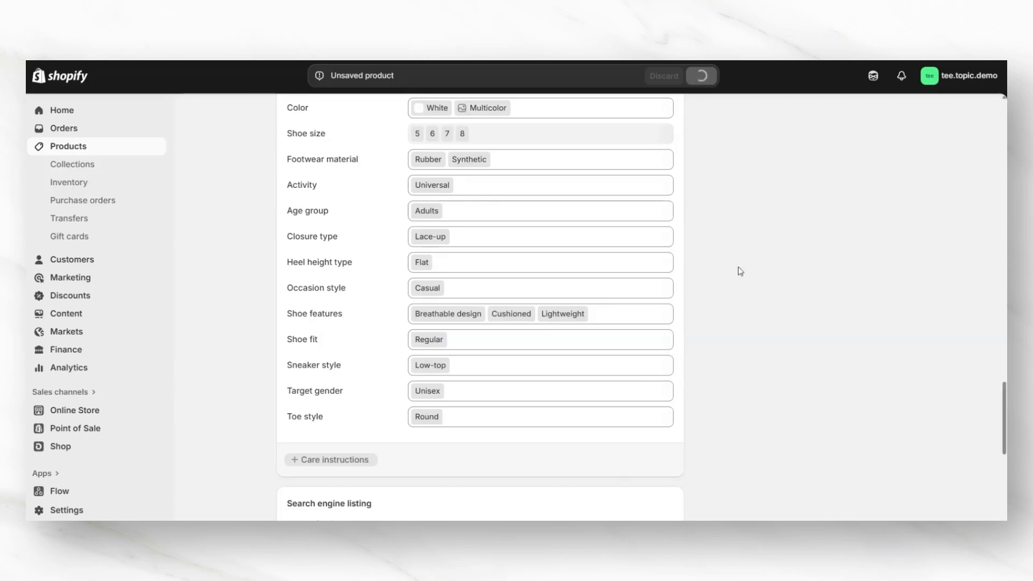
pyautogui.scroll(4, 751, 289)
pyautogui.scroll(5, 937, 418)
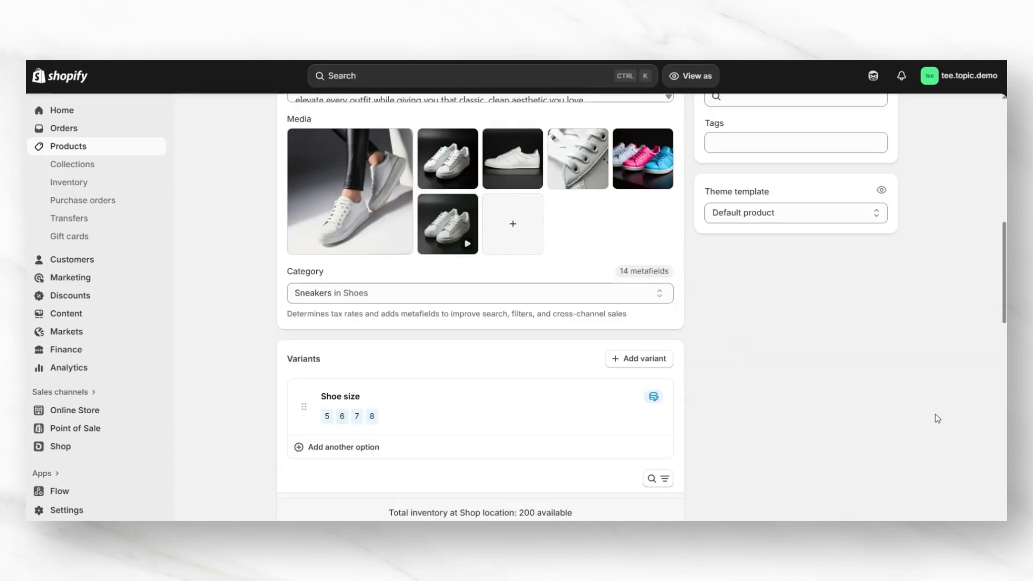
pyautogui.scroll(10, 937, 418)
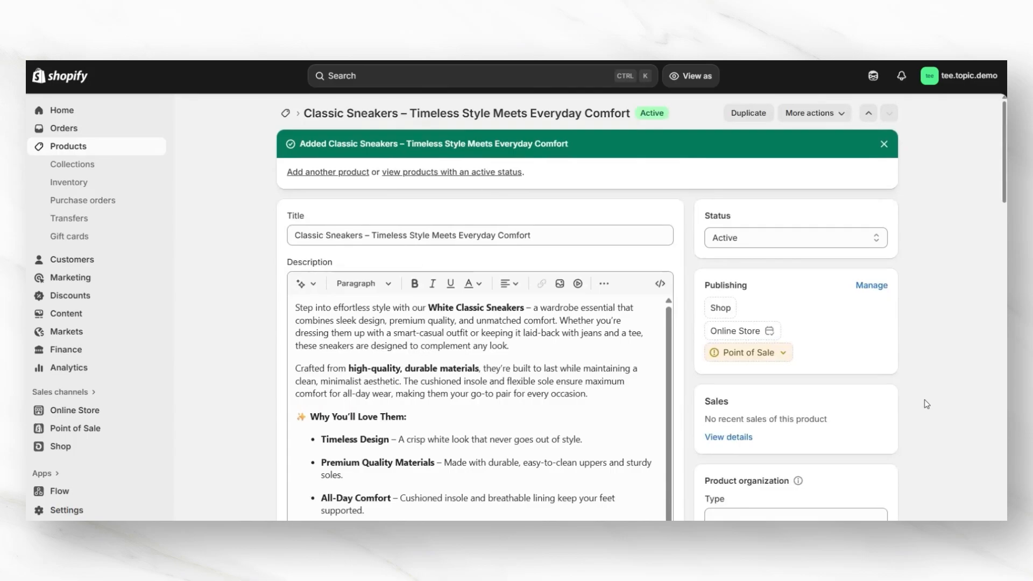
# Step: Keep the product status Active and include the product in the Online Store sales channel
pyautogui.click(730, 241)
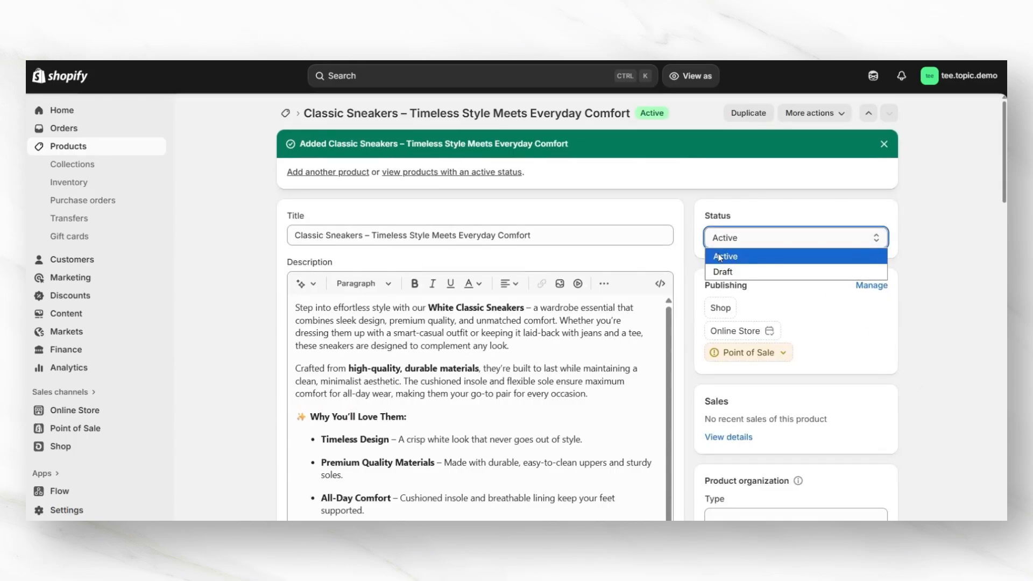
pyautogui.click(724, 257)
pyautogui.scroll(-1, 725, 225)
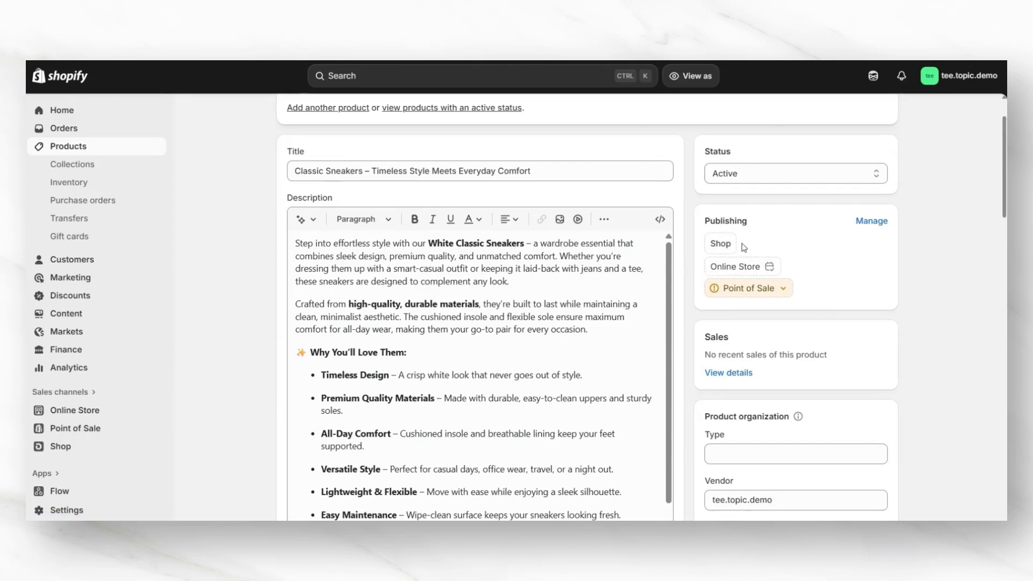
pyautogui.click(870, 222)
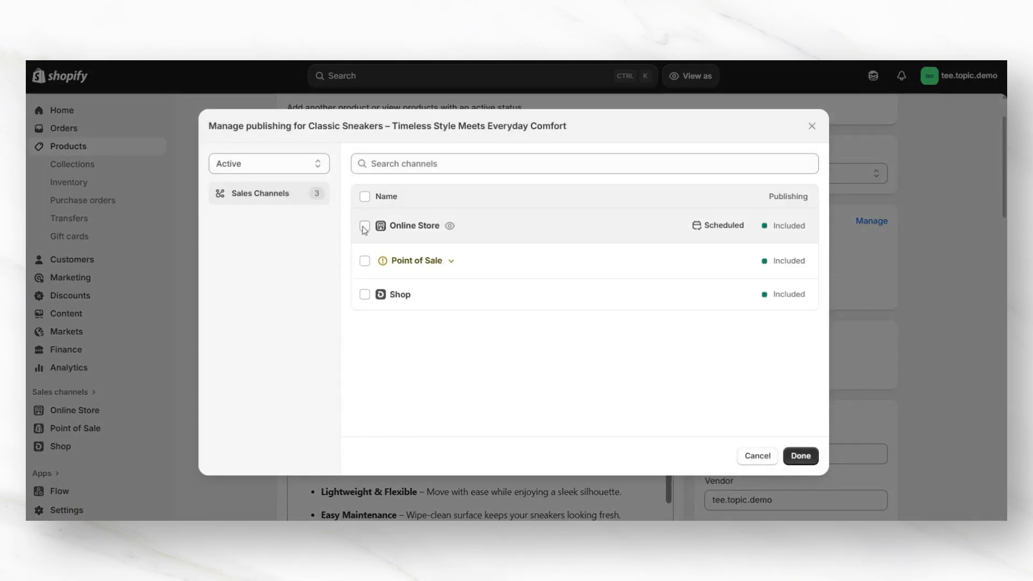
pyautogui.click(365, 227)
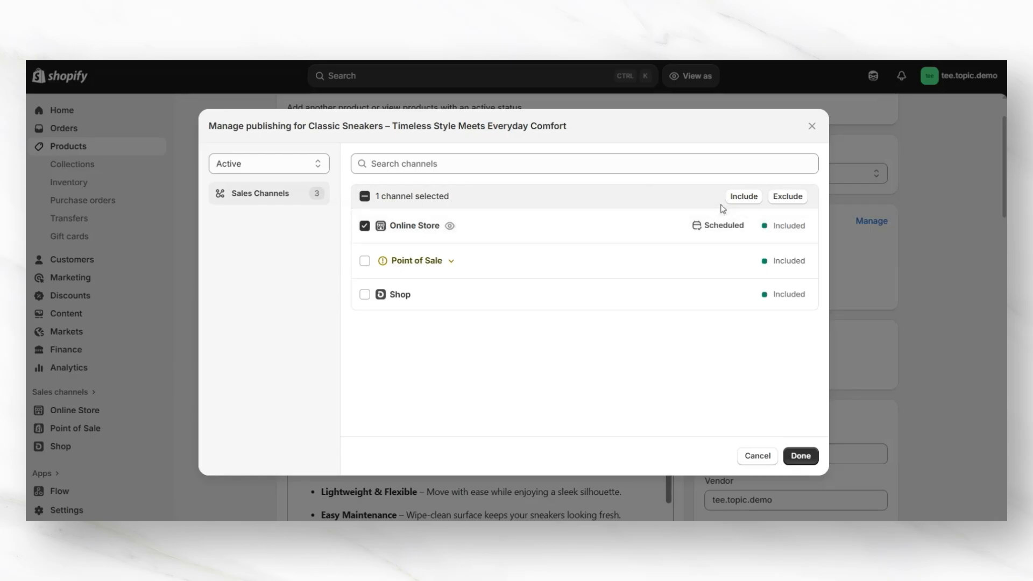
pyautogui.click(739, 197)
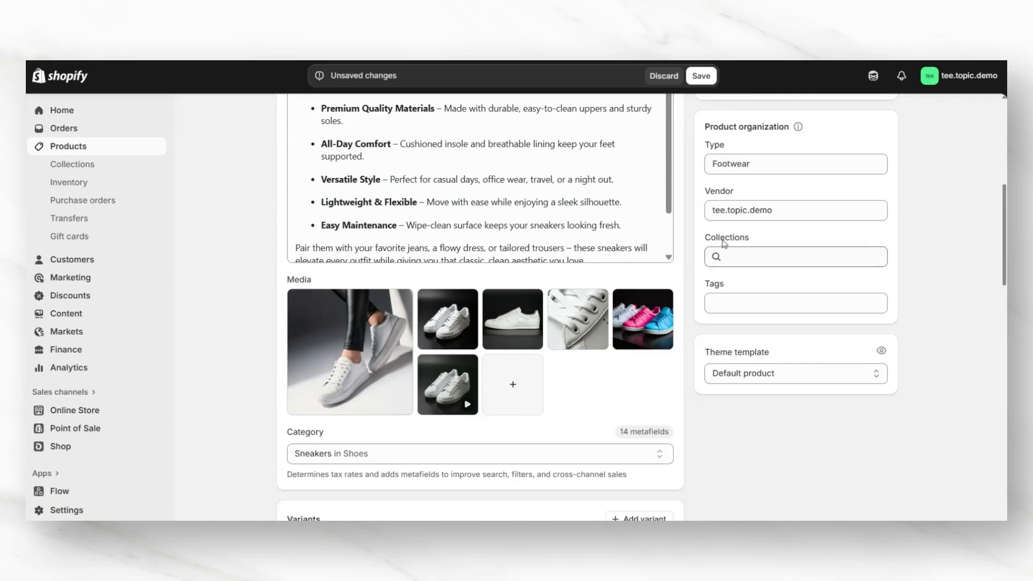
# Step: Add the product to the Your Collections Name collection and tag it white sneakers, casual sneakers, comfortable sneakers, white tennis shoes, versatile sneakers
pyautogui.click(744, 257)
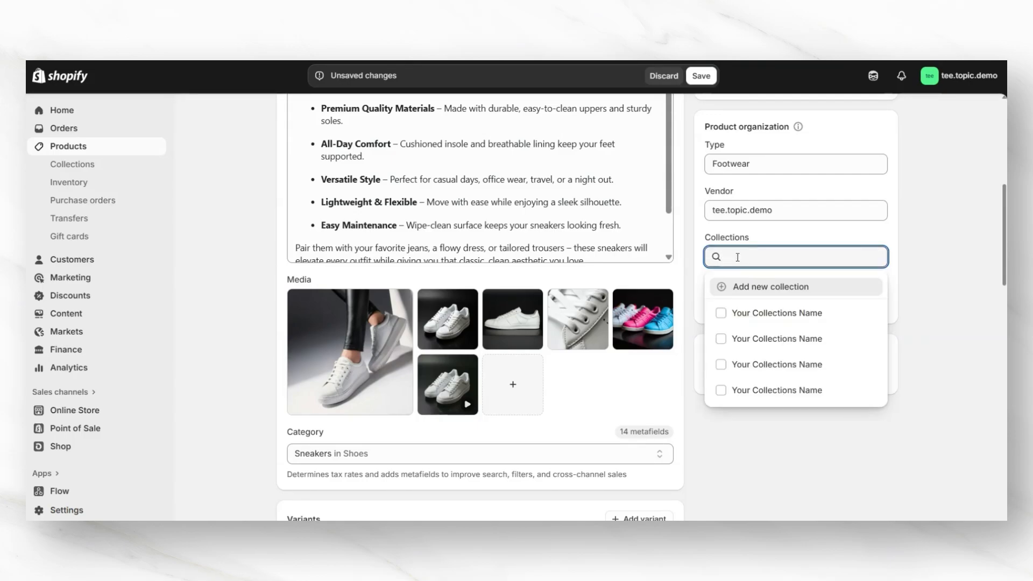
pyautogui.click(736, 314)
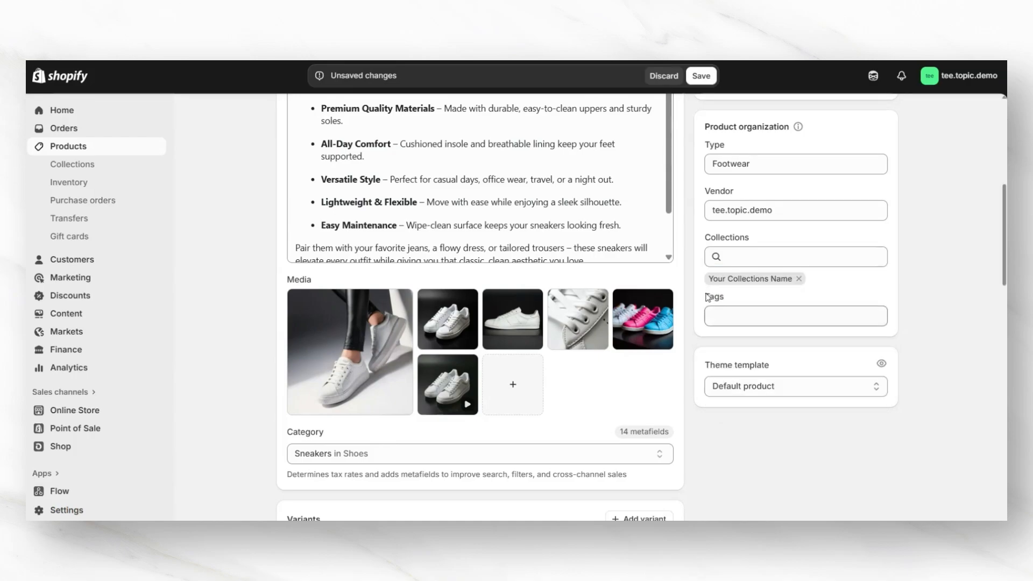
pyautogui.click(723, 314)
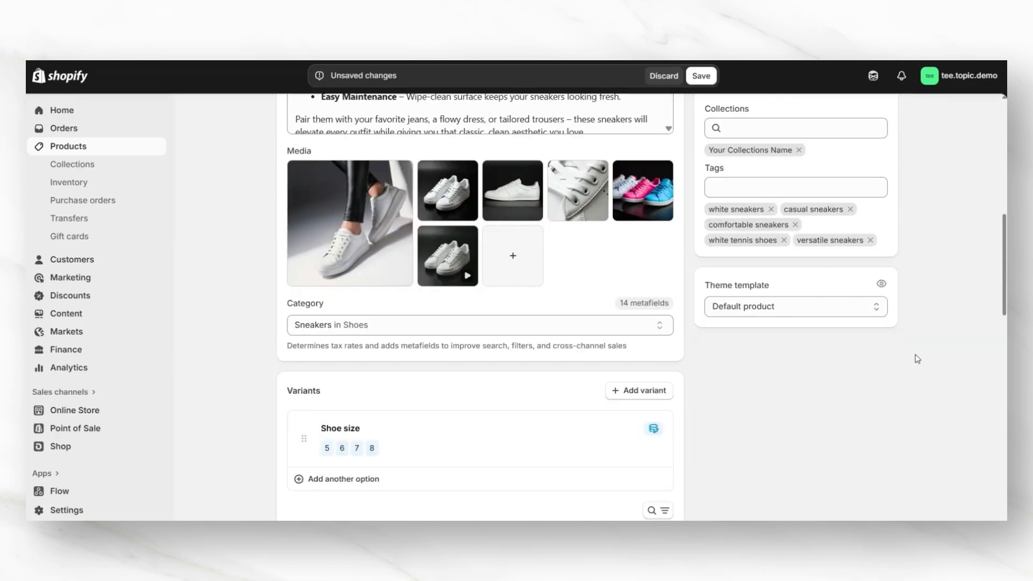
# Step: Save the product changes
pyautogui.scroll(8, 917, 359)
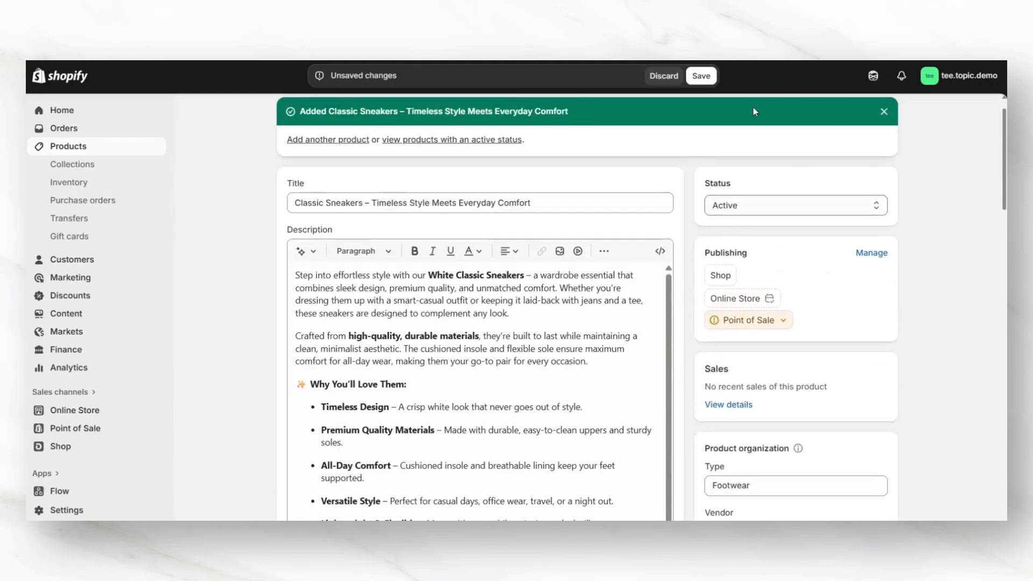
pyautogui.click(701, 76)
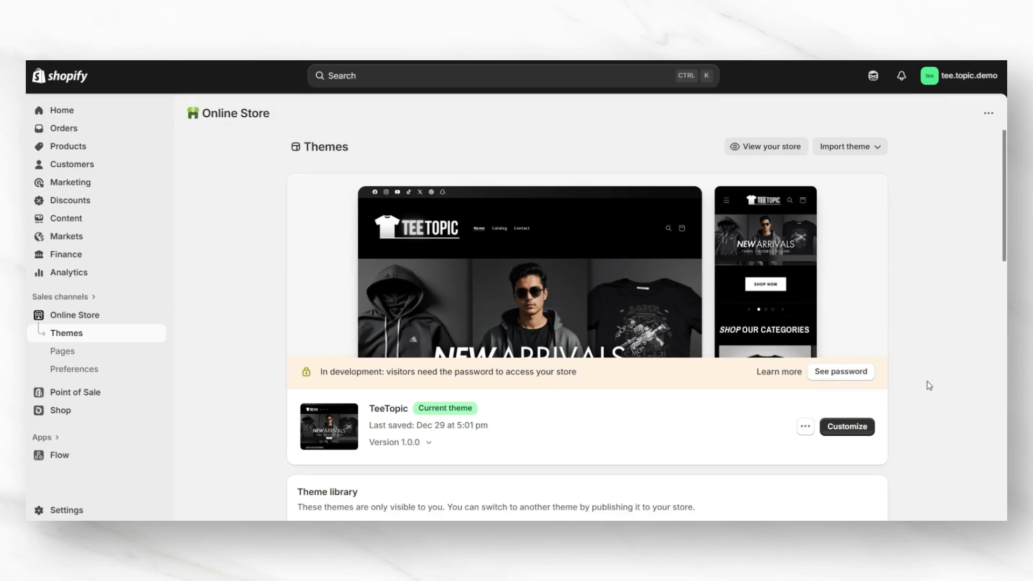
# Step: Open the current theme's editor and preview the home page in fullscreen
pyautogui.click(847, 425)
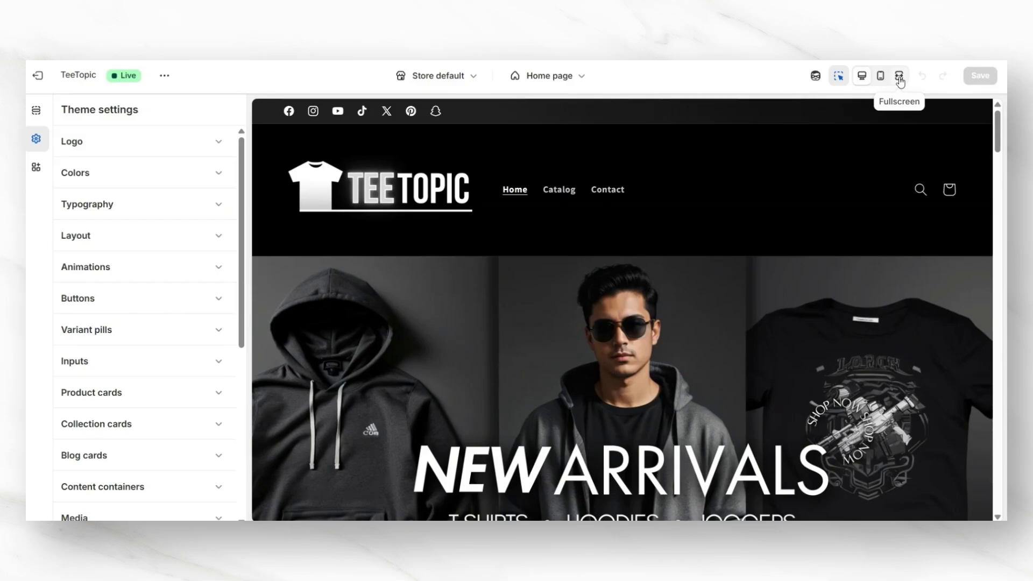
pyautogui.click(899, 79)
pyautogui.click(997, 157)
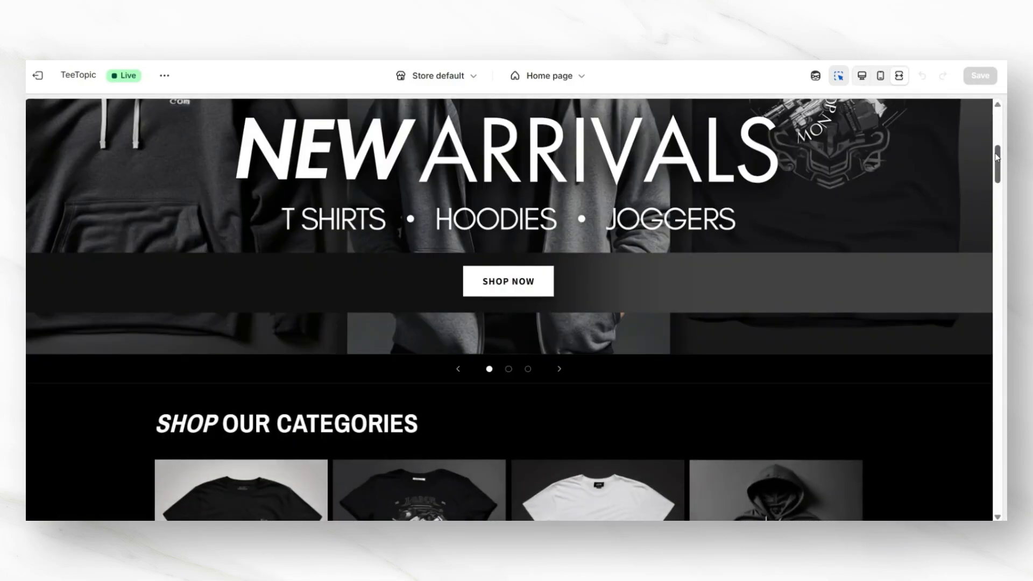
pyautogui.scroll(-8, 997, 157)
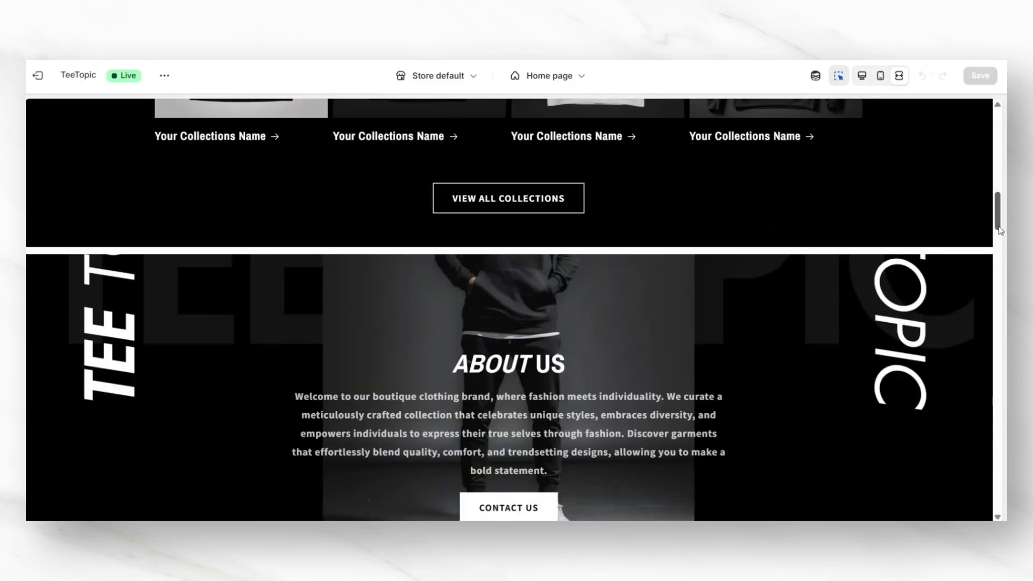
pyautogui.scroll(3, 1001, 230)
pyautogui.scroll(1, 1000, 231)
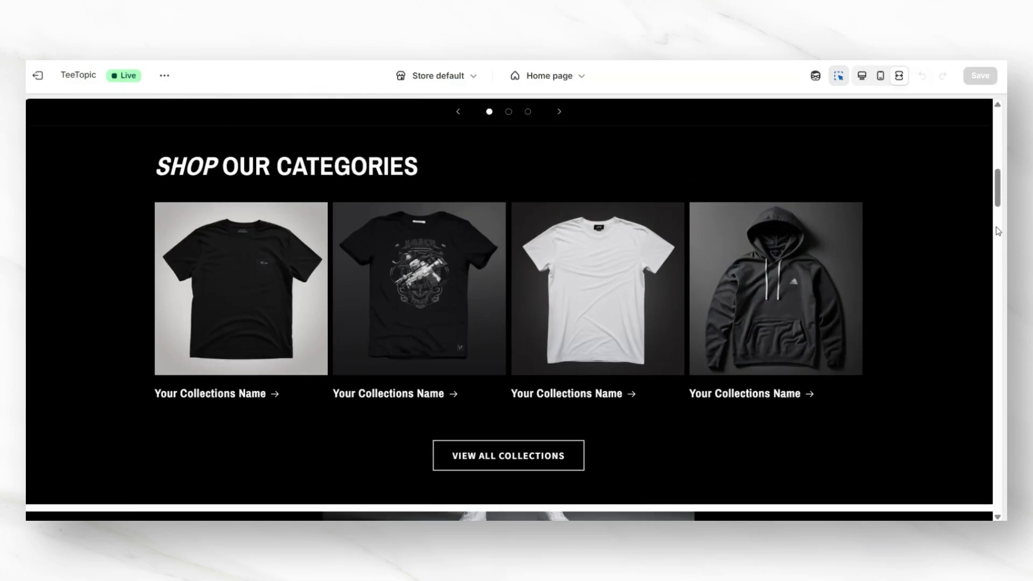
# Step: Open a collection from Shop Our Categories and then the Classic Sneakers product page to check it
pyautogui.click(292, 310)
pyautogui.click(276, 301)
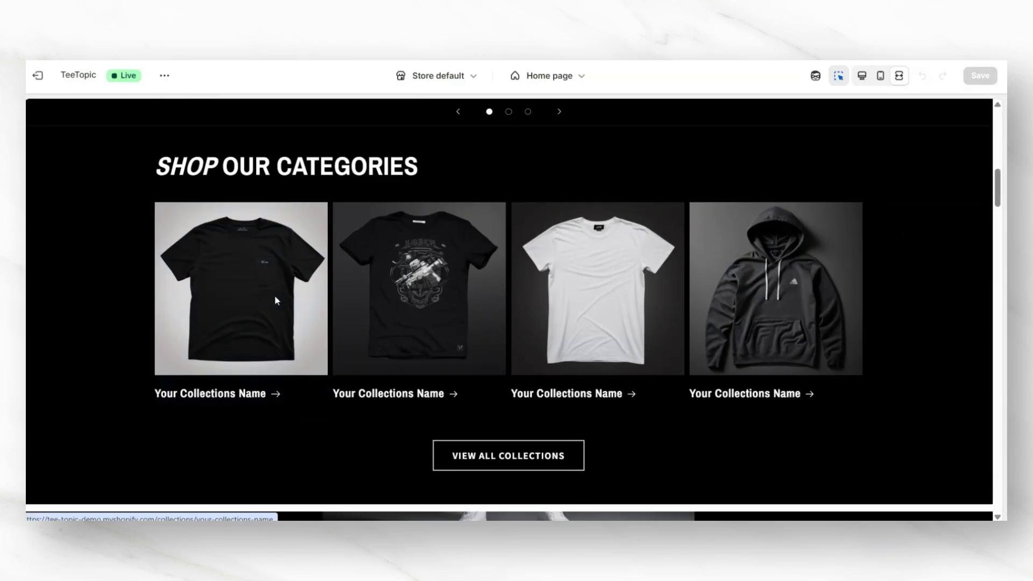
pyautogui.click(269, 346)
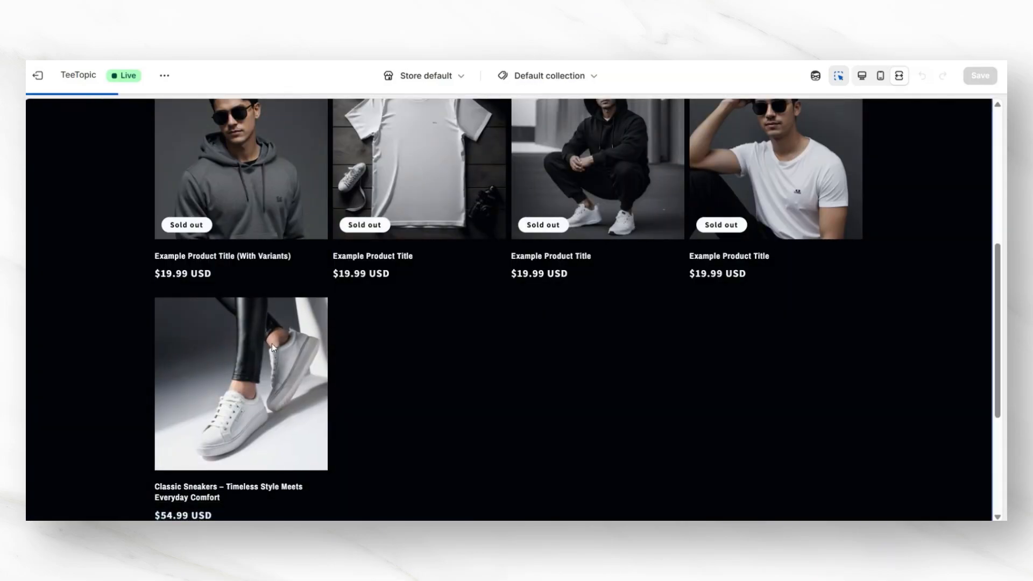
pyautogui.scroll(-1, 999, 282)
pyautogui.scroll(-5, 999, 282)
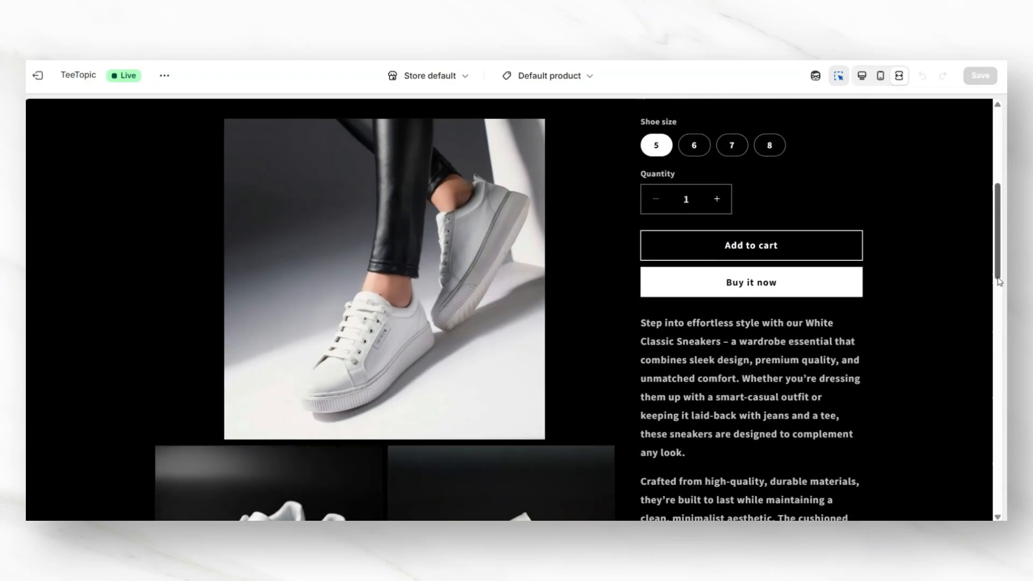
# Step: Scroll through the Classic Sneakers product page preview, checking the images, description and the product video
pyautogui.scroll(1, 999, 282)
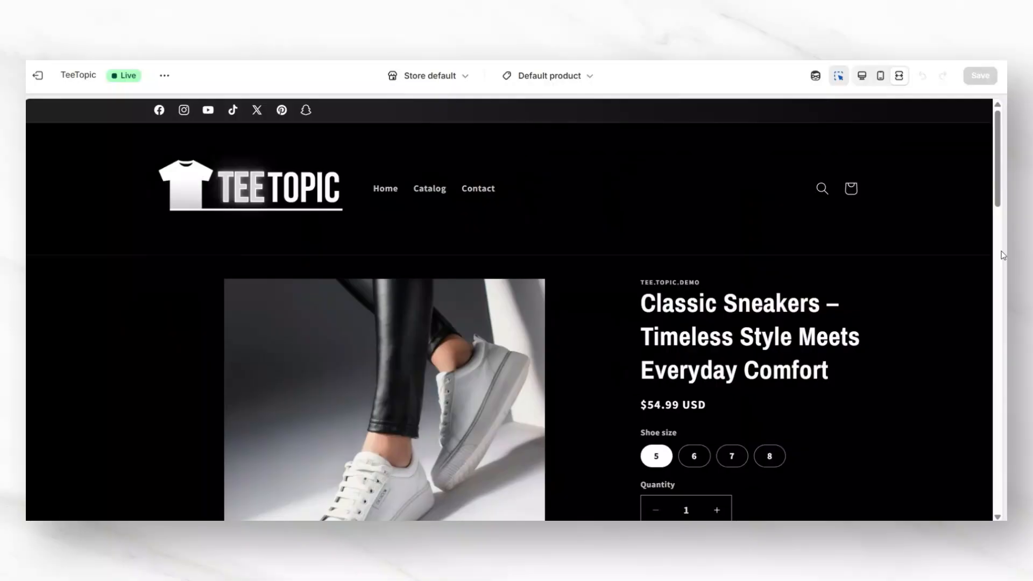
pyautogui.scroll(-5, 1004, 256)
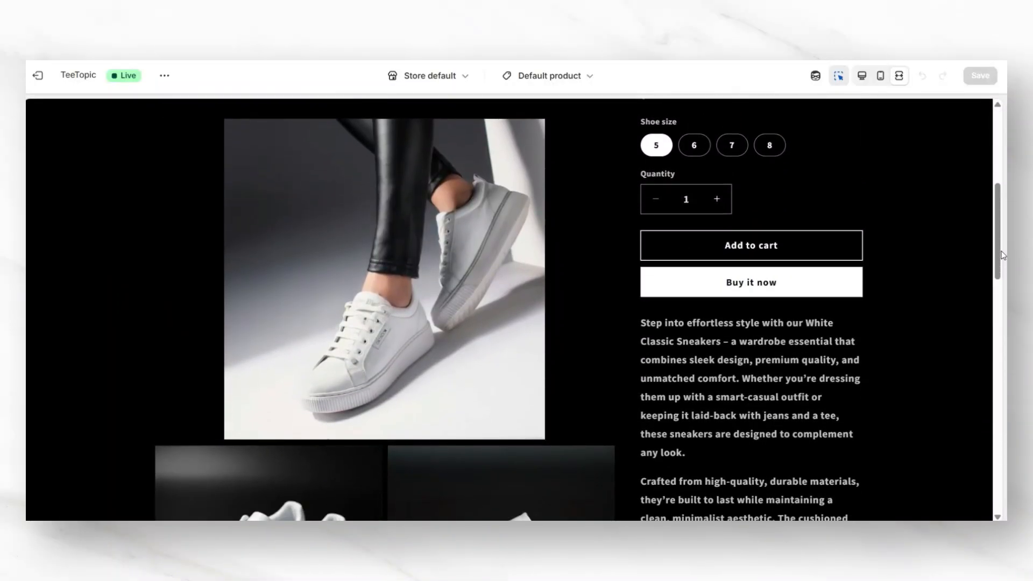
pyautogui.scroll(-6, 1003, 256)
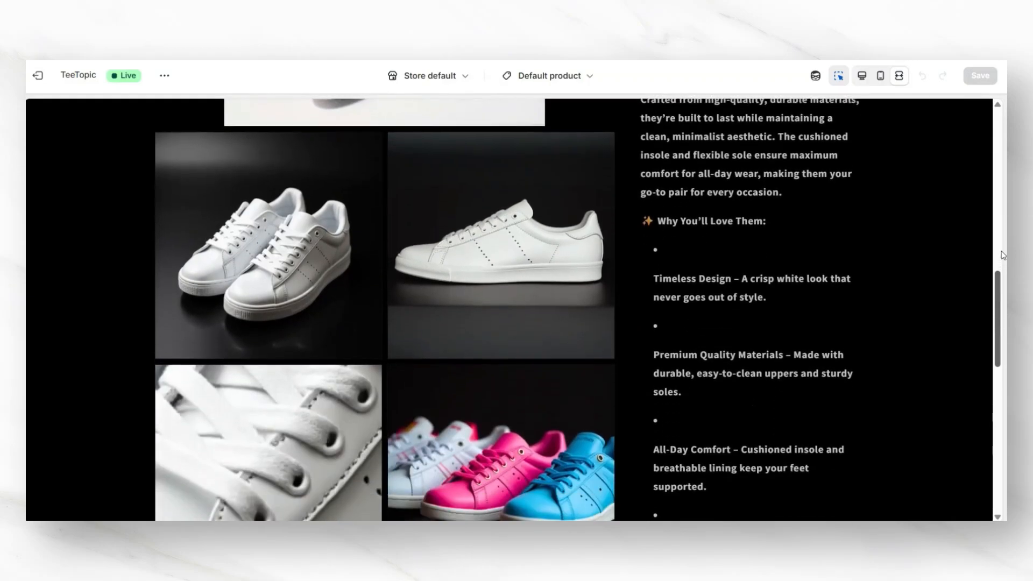
pyautogui.scroll(-7, 1003, 255)
pyautogui.scroll(6, 1004, 256)
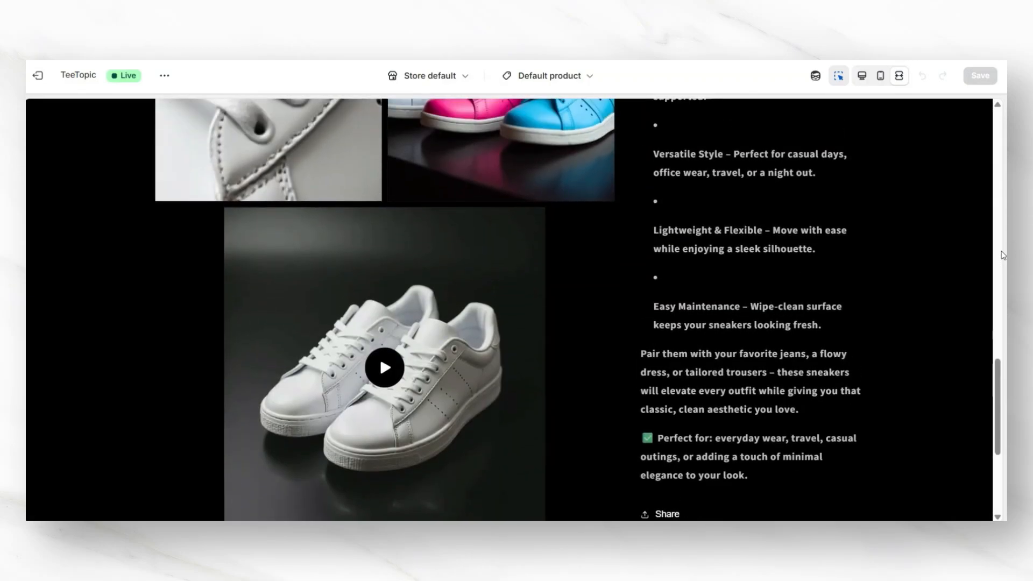
pyautogui.scroll(5, 1003, 255)
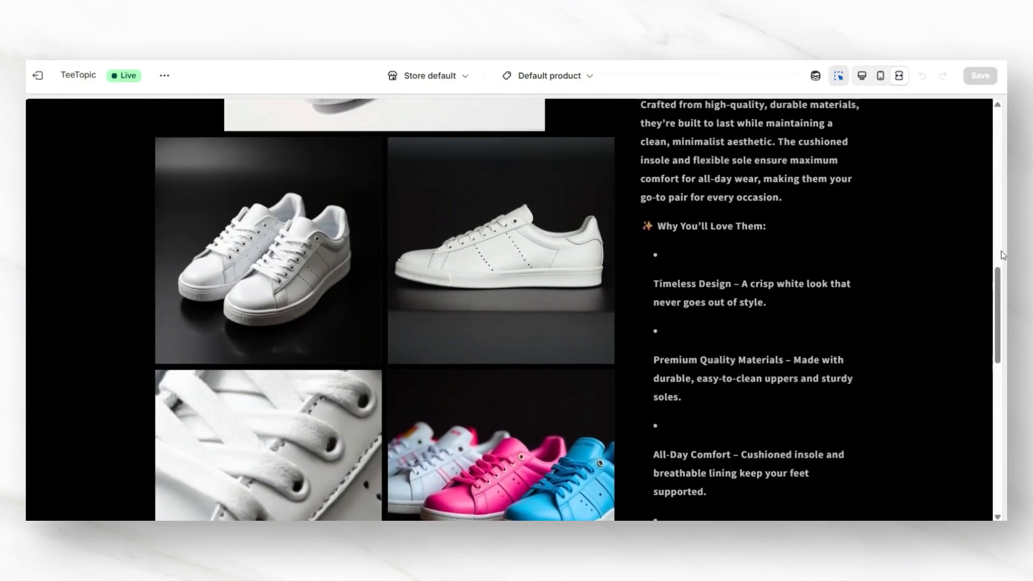
pyautogui.scroll(-10, 691, 234)
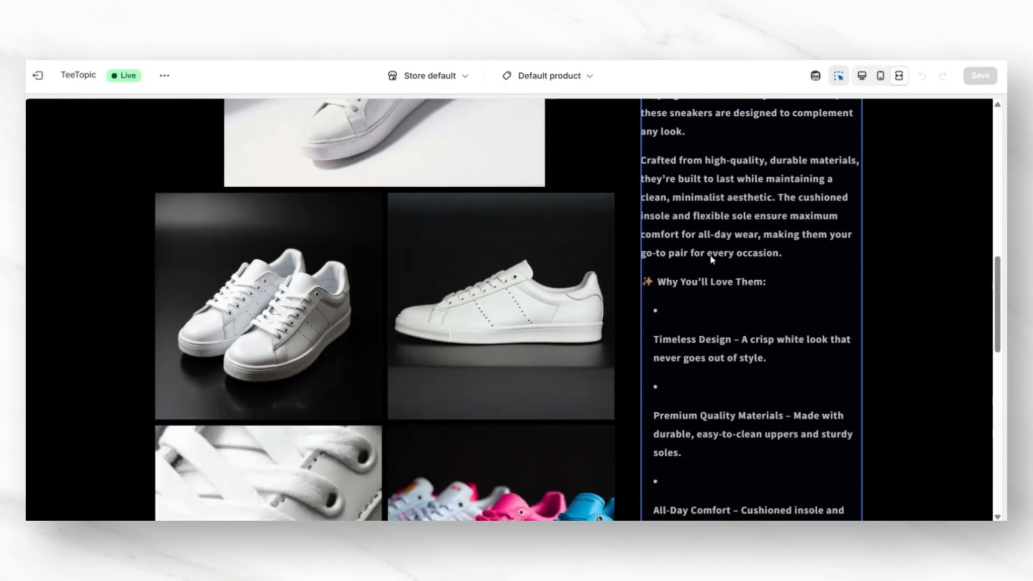
pyautogui.click(388, 365)
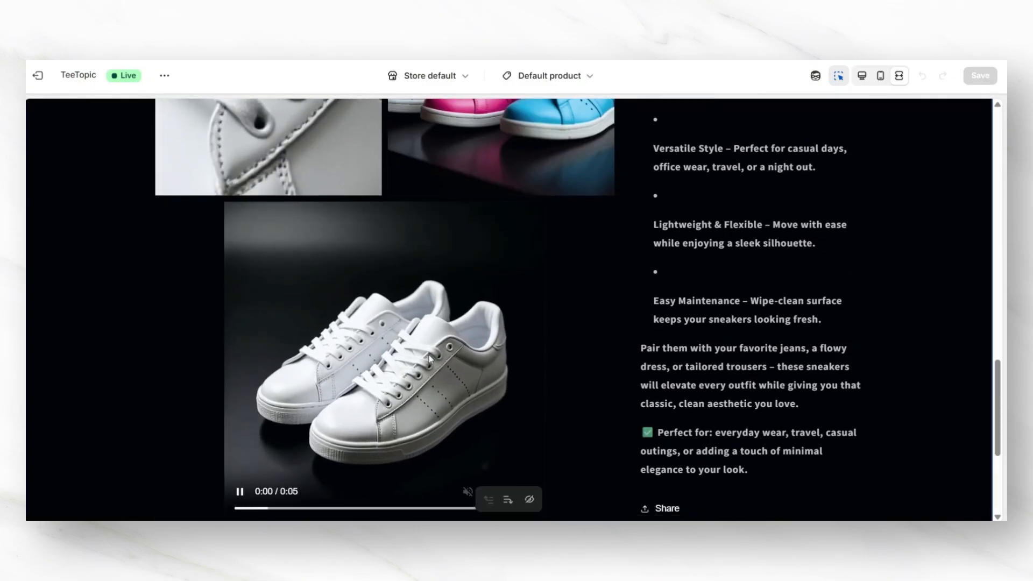
pyautogui.scroll(10, 999, 363)
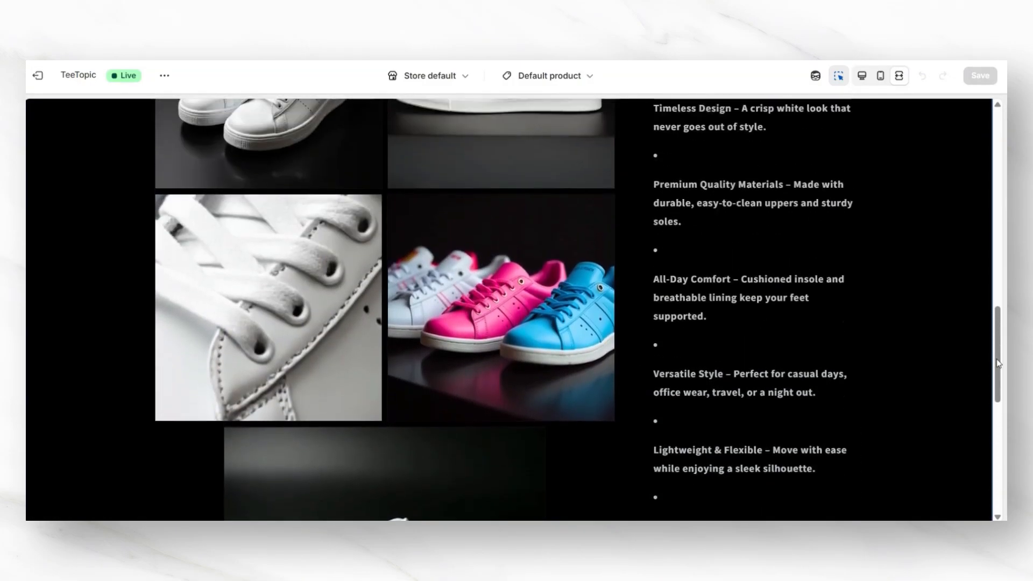
pyautogui.scroll(6, 999, 363)
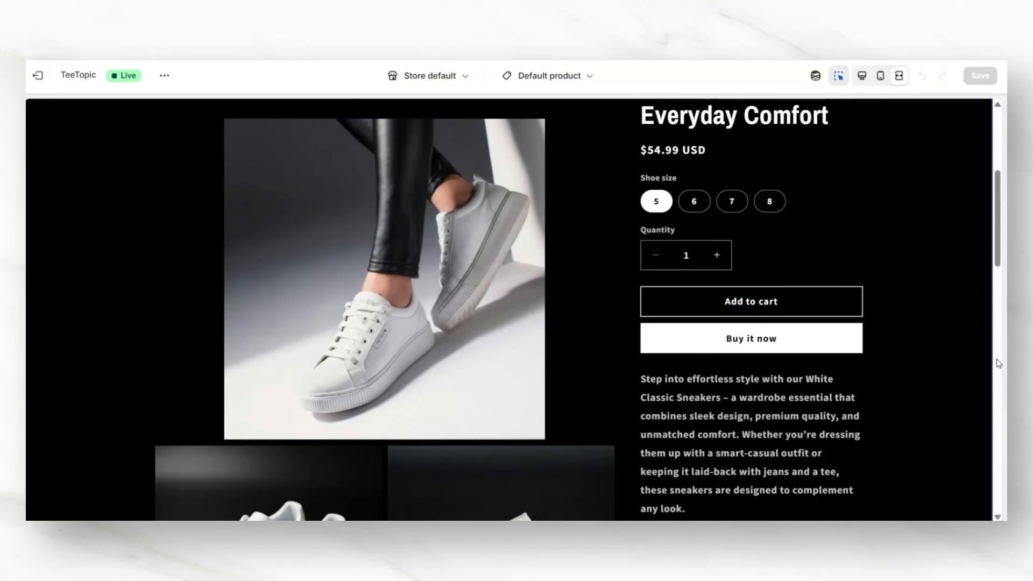
# Step: Preview the product page in mobile view and step through the media carousel, then return to desktop
pyautogui.click(880, 76)
pyautogui.scroll(-5, 747, 187)
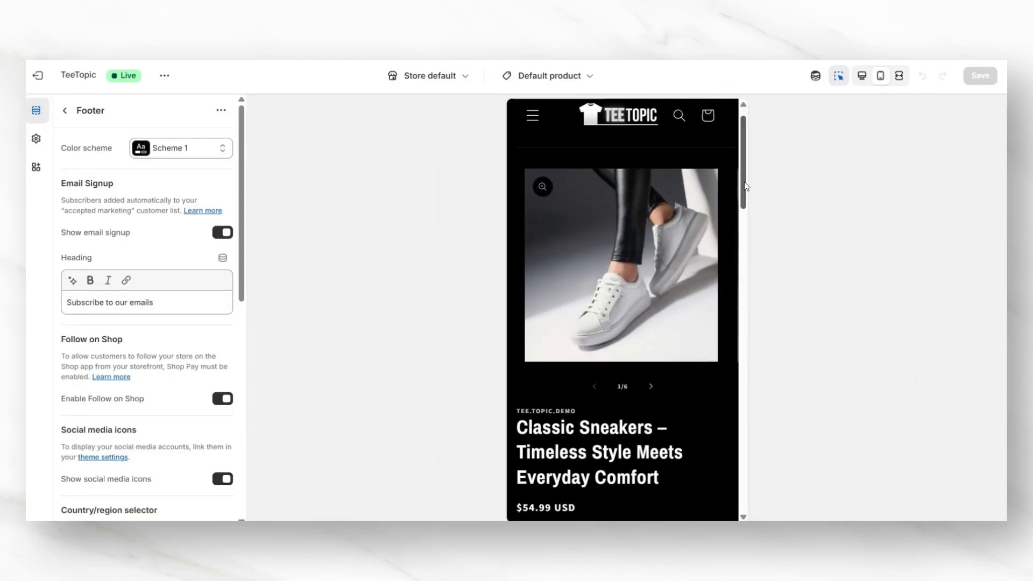
pyautogui.scroll(5, 699, 296)
pyautogui.click(660, 410)
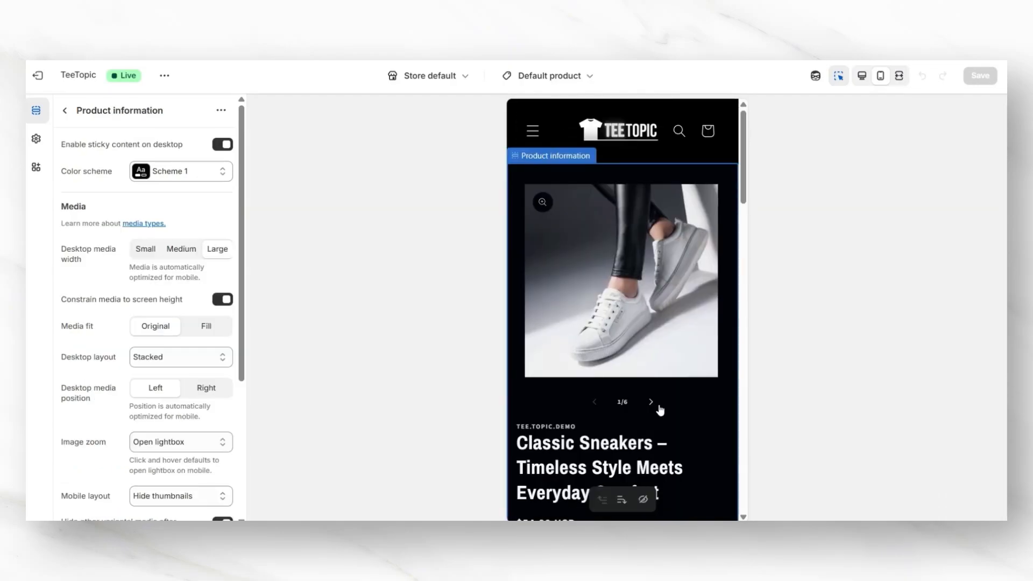
pyautogui.click(653, 404)
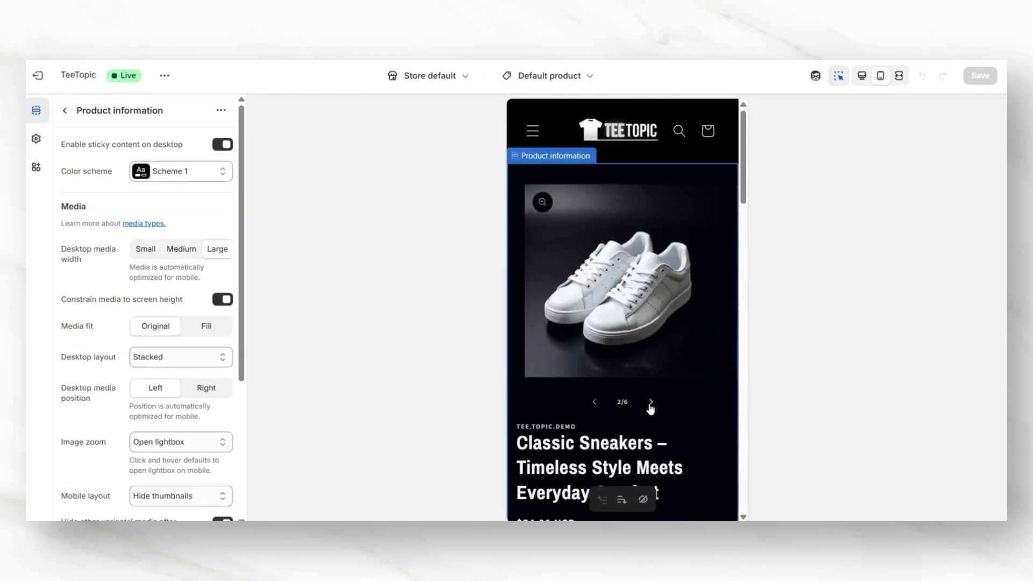
pyautogui.click(650, 403)
pyautogui.click(650, 403)
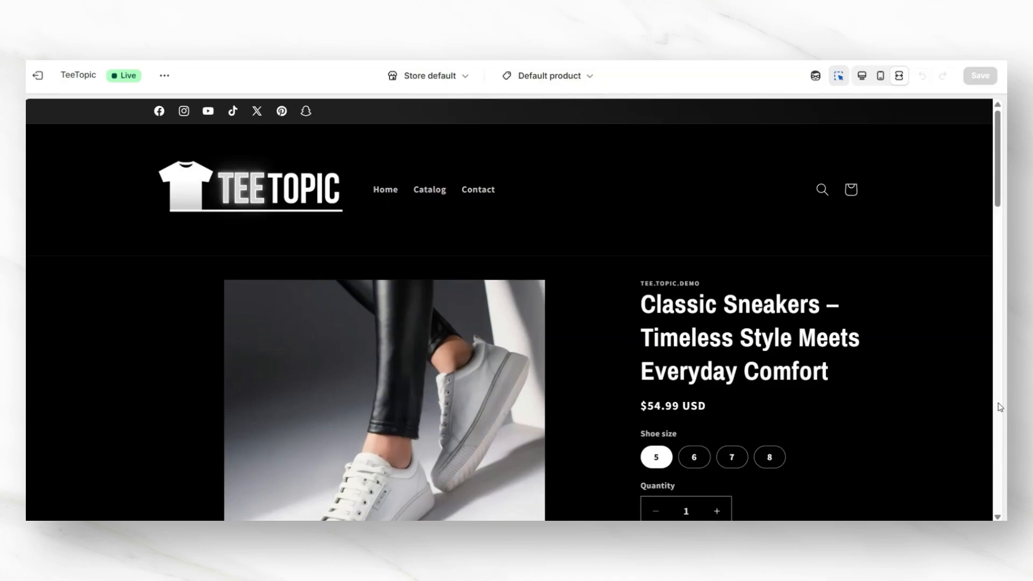
# Step: Add an Email signup section to the product template below the product information
pyautogui.scroll(-1, 1000, 408)
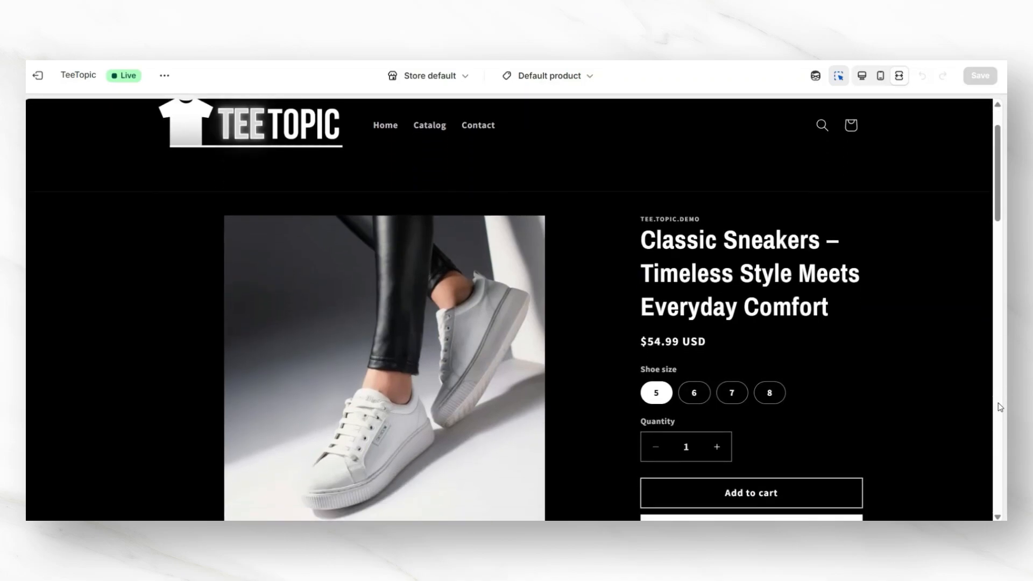
pyautogui.scroll(-1, 1000, 407)
pyautogui.scroll(-8, 998, 412)
pyautogui.scroll(-10, 999, 411)
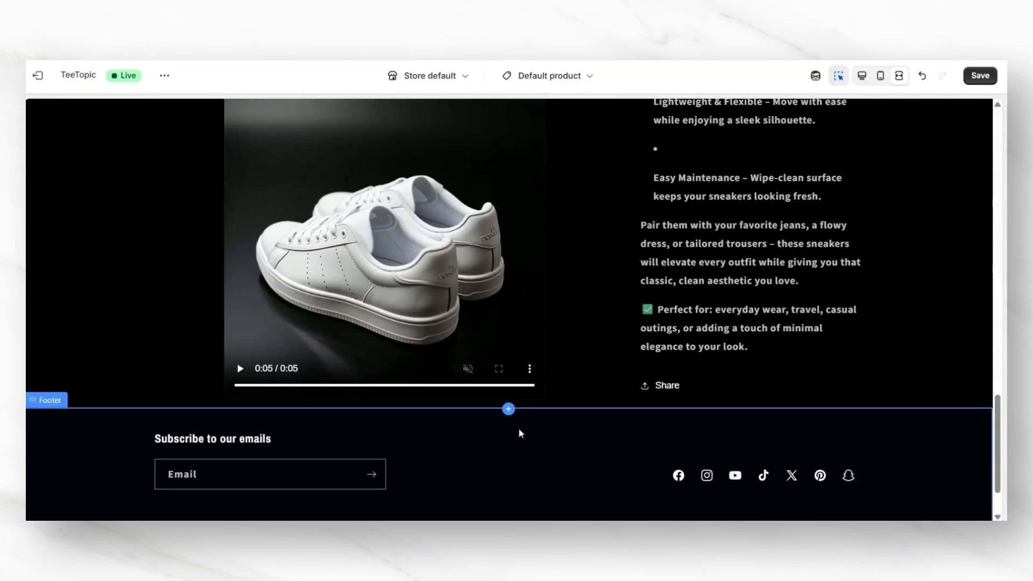
pyautogui.scroll(-1, 520, 425)
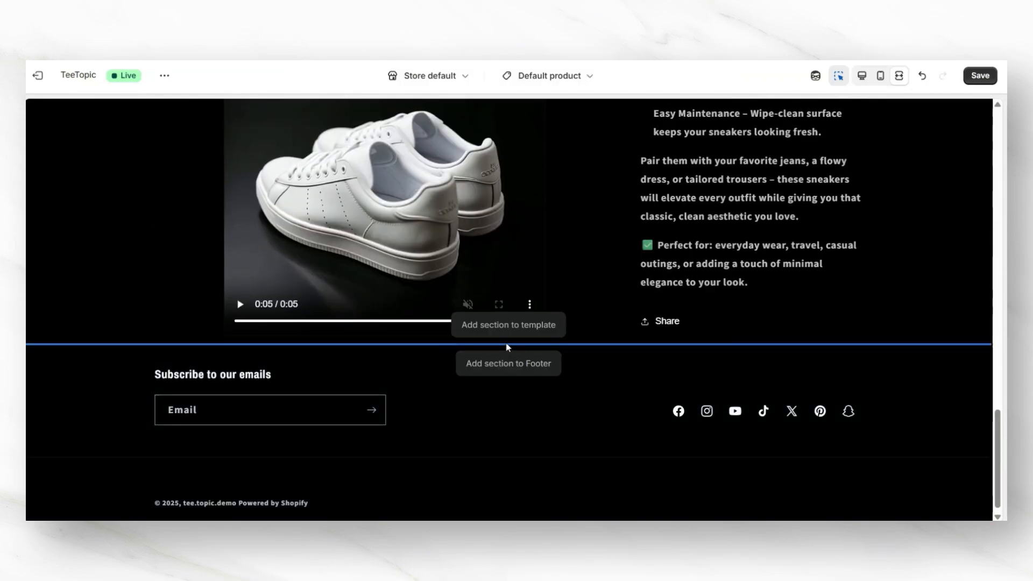
pyautogui.click(511, 330)
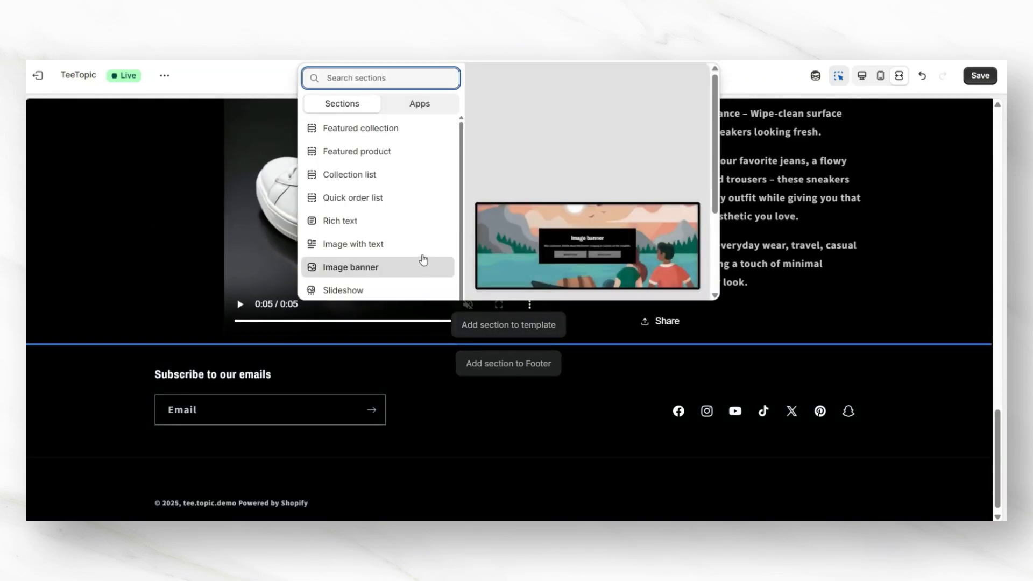
pyautogui.scroll(-5, 421, 260)
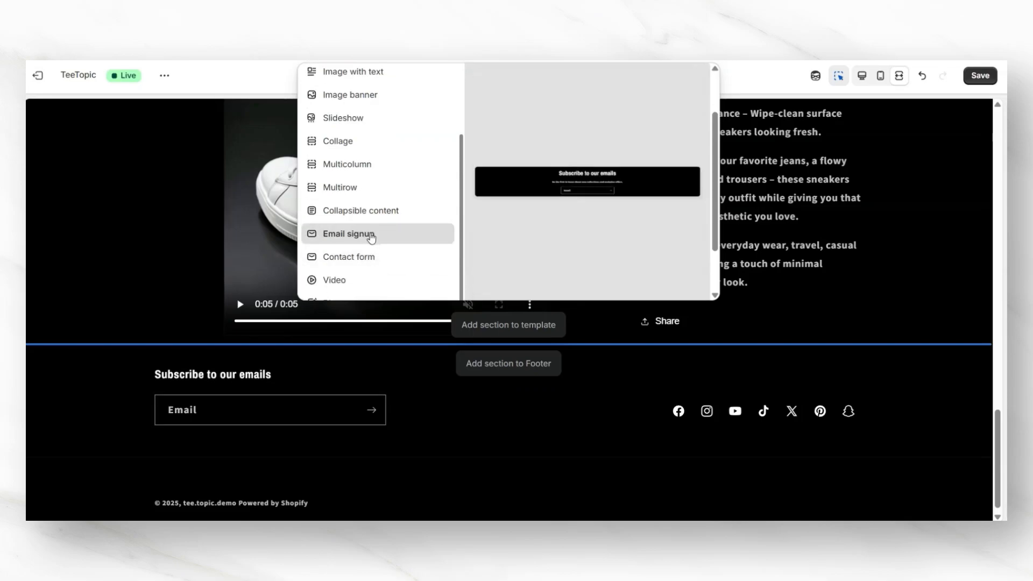
pyautogui.click(375, 236)
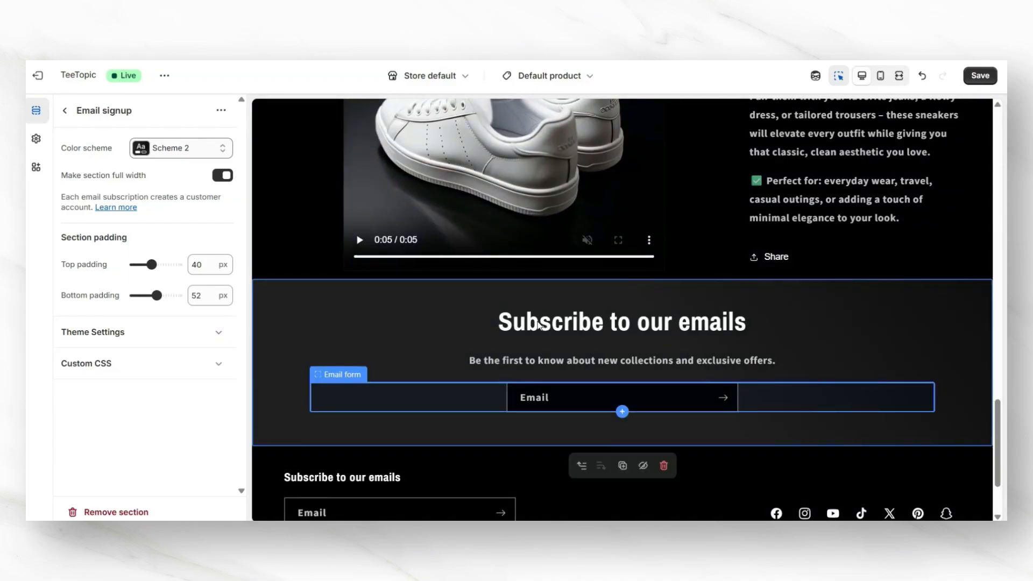
# Step: Set the email signup heading to Get 15% Off Your First Order When You Join! and begin its text with Join our email list &
pyautogui.click(538, 324)
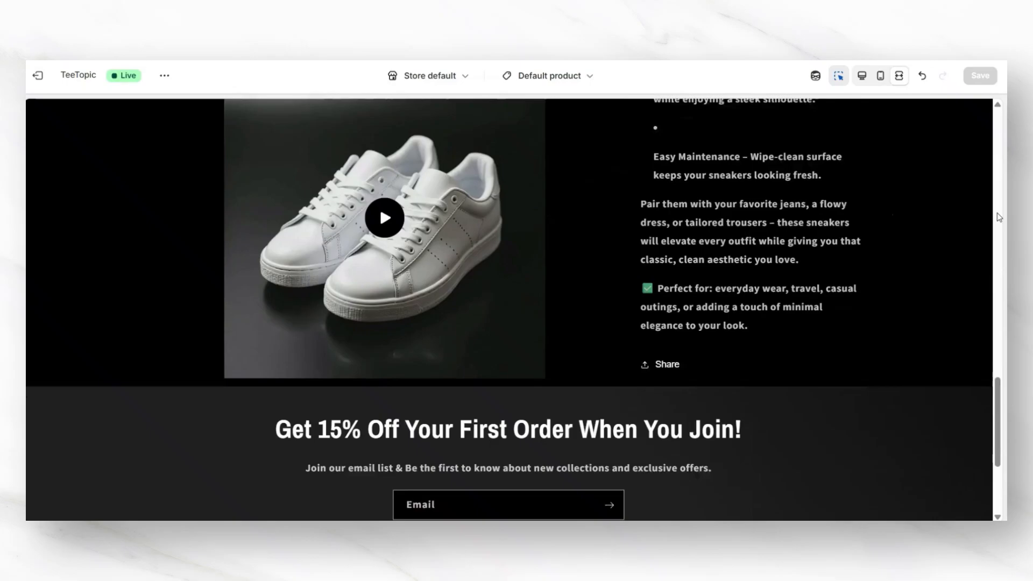
pyautogui.scroll(-2, 996, 212)
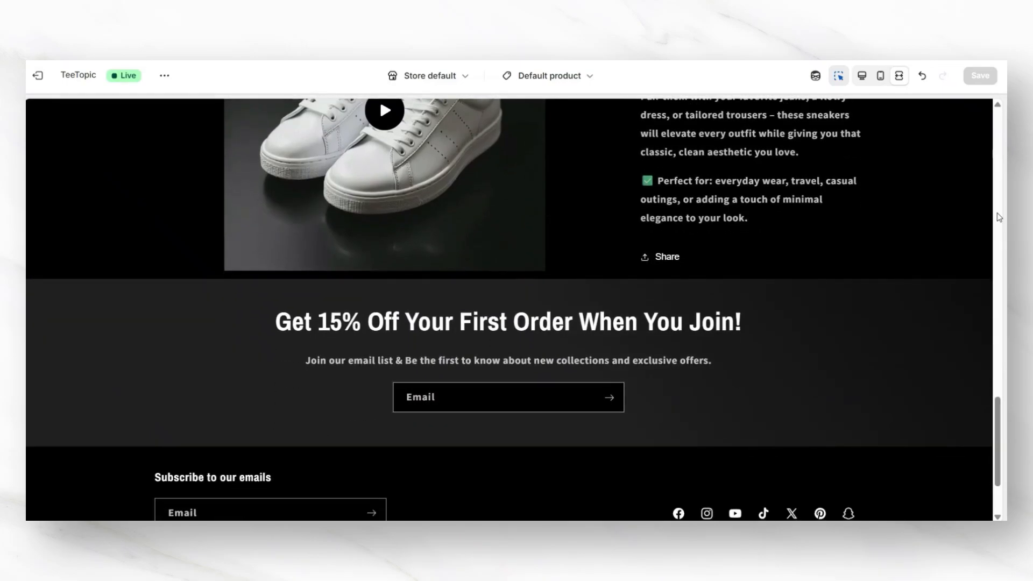
# Step: Add a Featured collection section to the product template below the email signup section
pyautogui.scroll(-2, 997, 212)
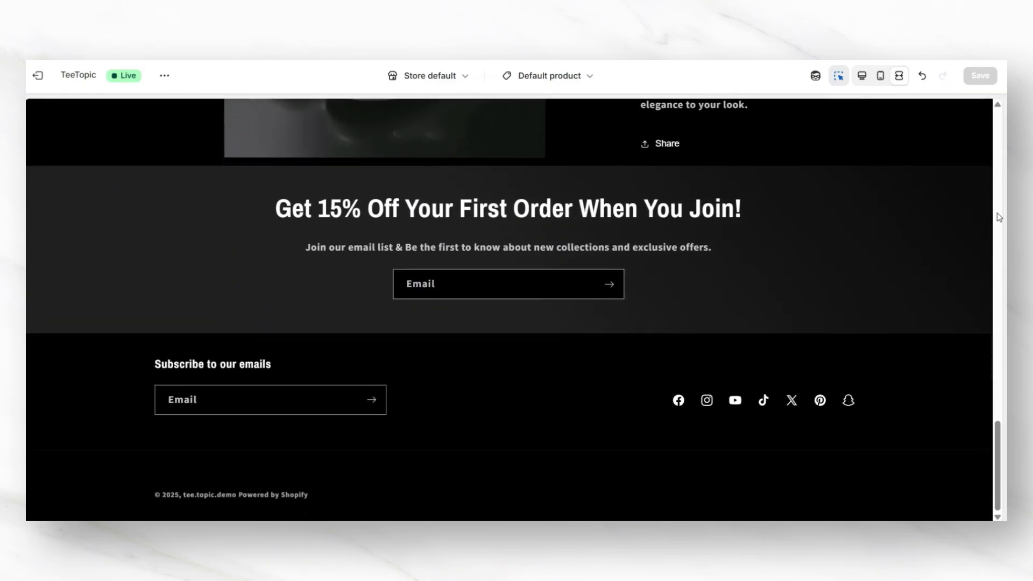
pyautogui.scroll(10, 998, 217)
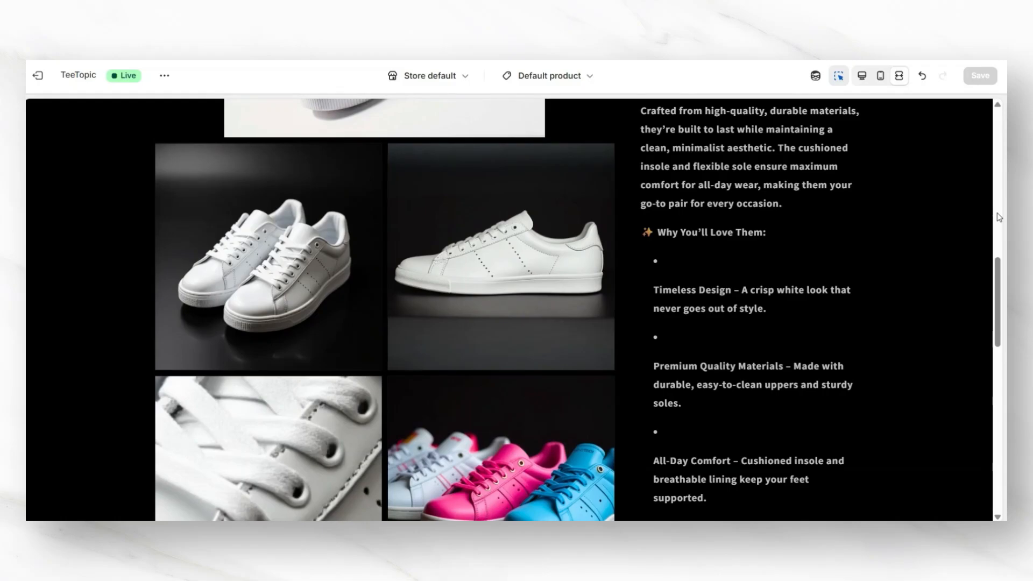
pyautogui.scroll(5, 998, 217)
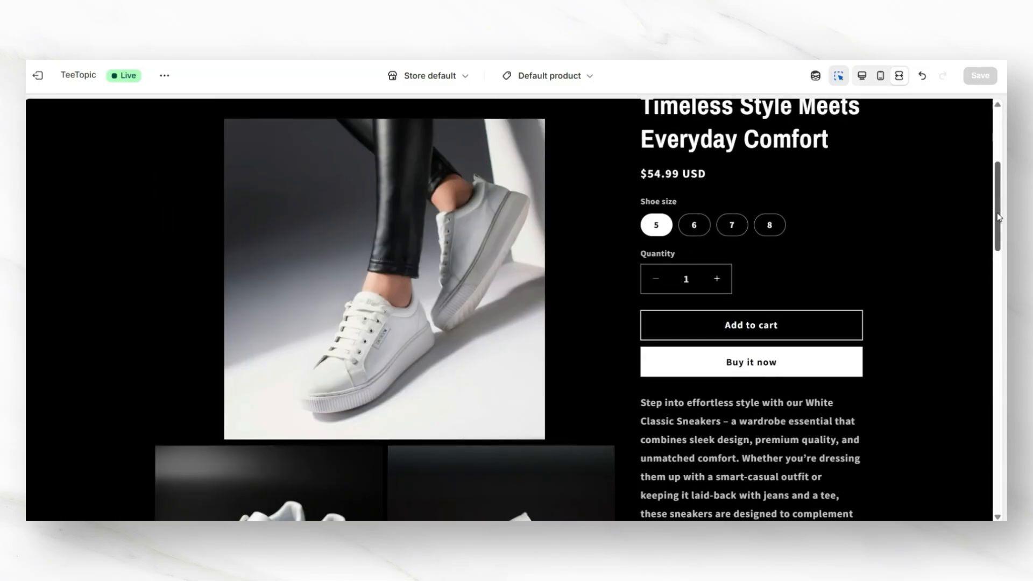
pyautogui.scroll(-4, 998, 217)
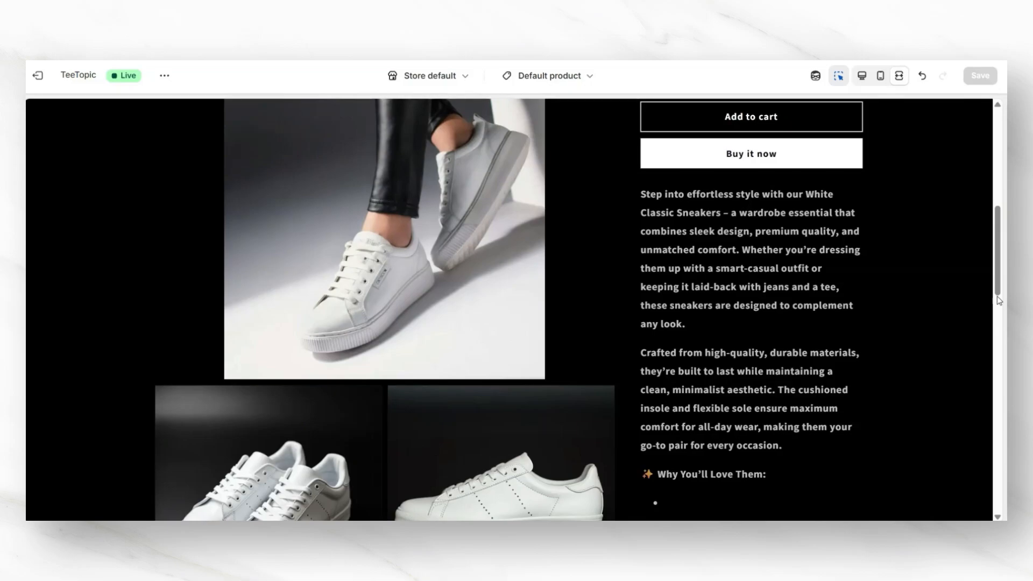
pyautogui.scroll(-6, 998, 300)
pyautogui.scroll(-10, 998, 300)
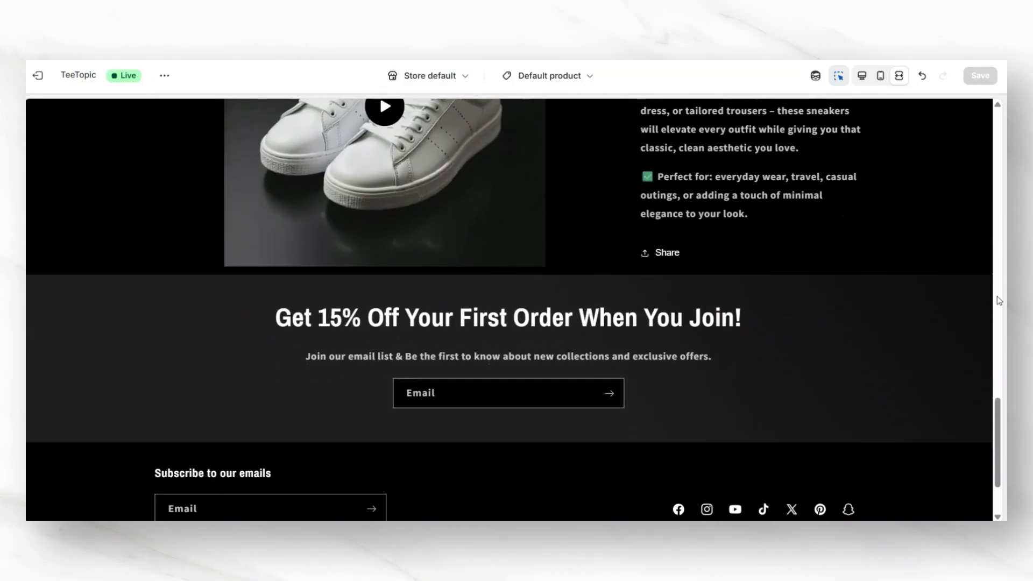
pyautogui.scroll(1, 556, 432)
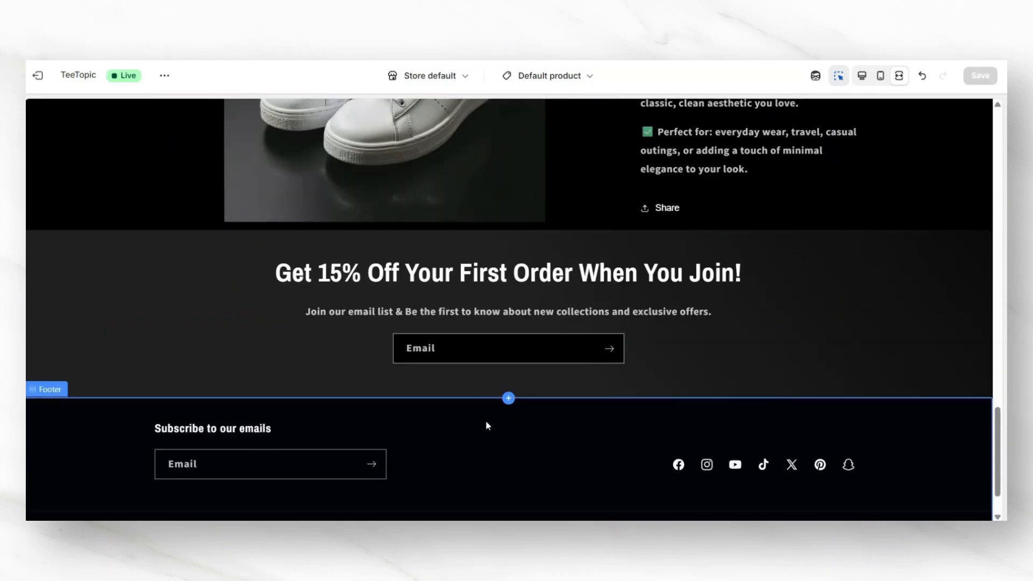
pyautogui.moveTo(507, 401)
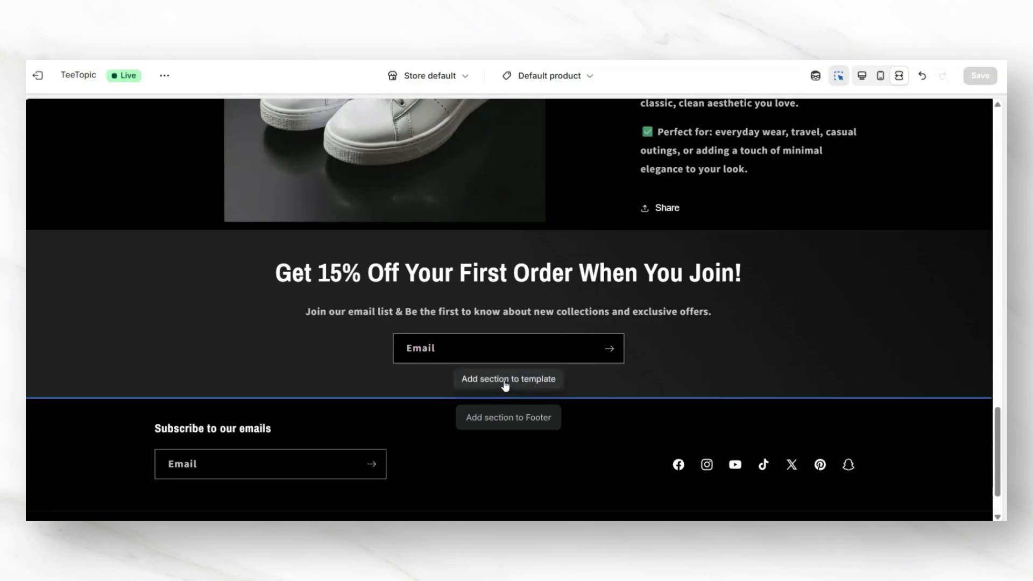
pyautogui.click(504, 382)
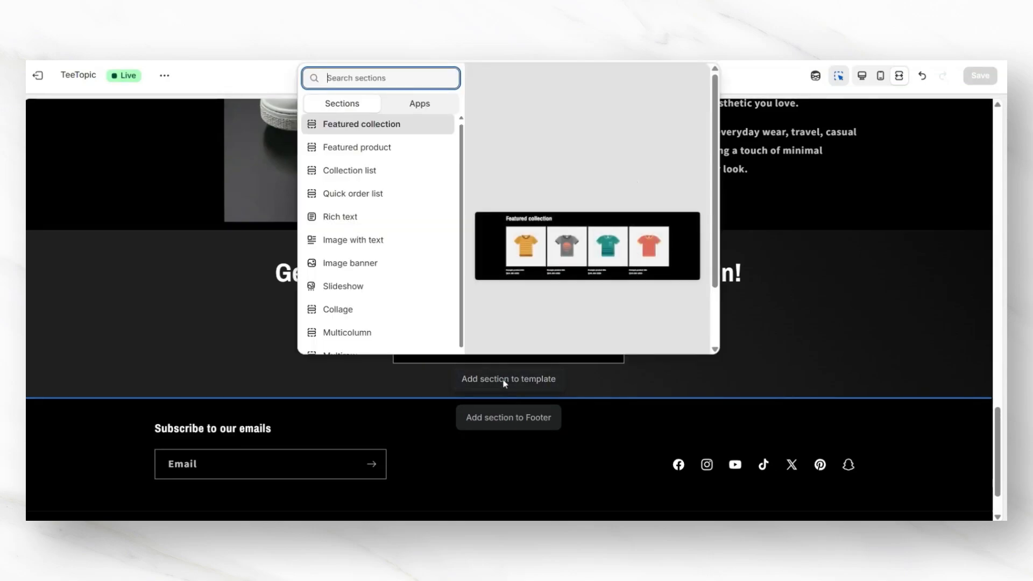
pyautogui.click(404, 133)
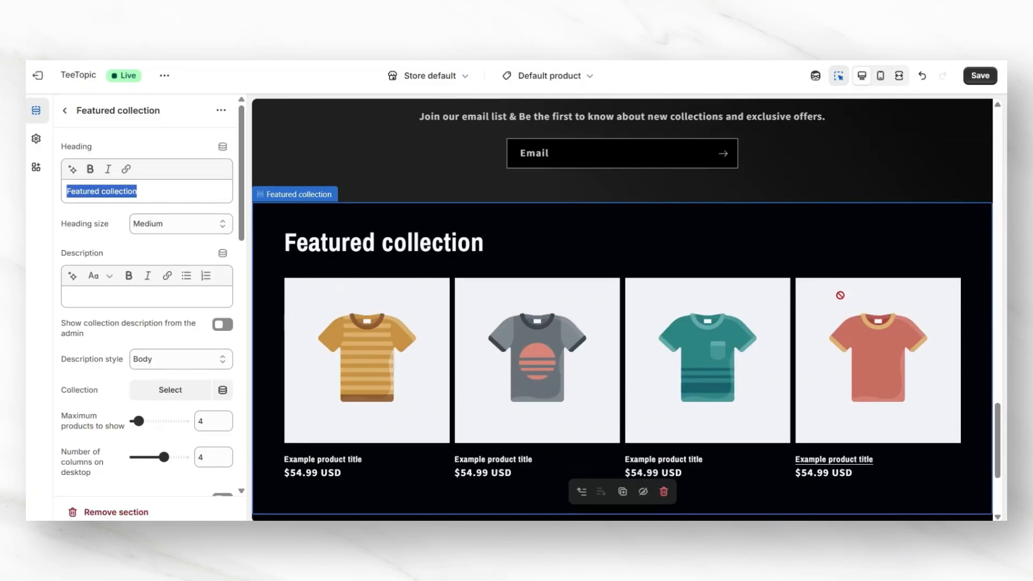
# Step: Set the featured collection to Your Collections Name and its heading to Also See Our Apparel Line ↓
pyautogui.scroll(10, 888, 285)
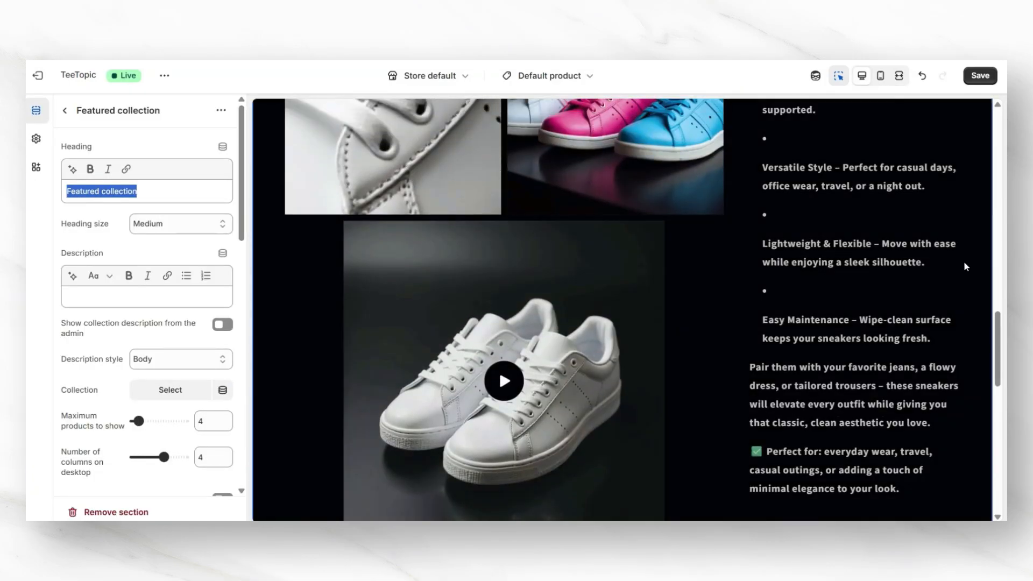
pyautogui.scroll(-1, 646, 250)
pyautogui.scroll(-7, 439, 276)
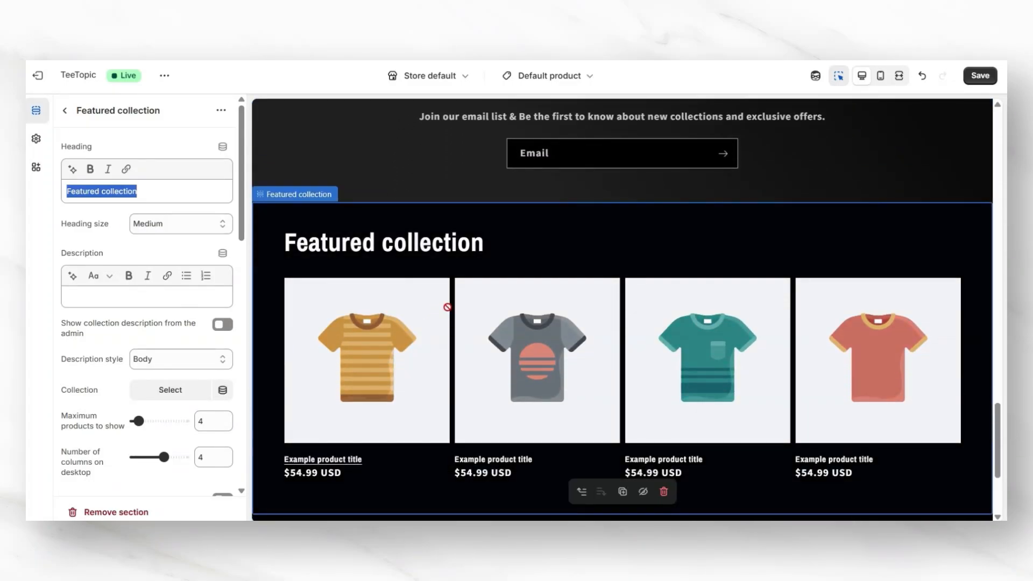
pyautogui.scroll(-3, 162, 264)
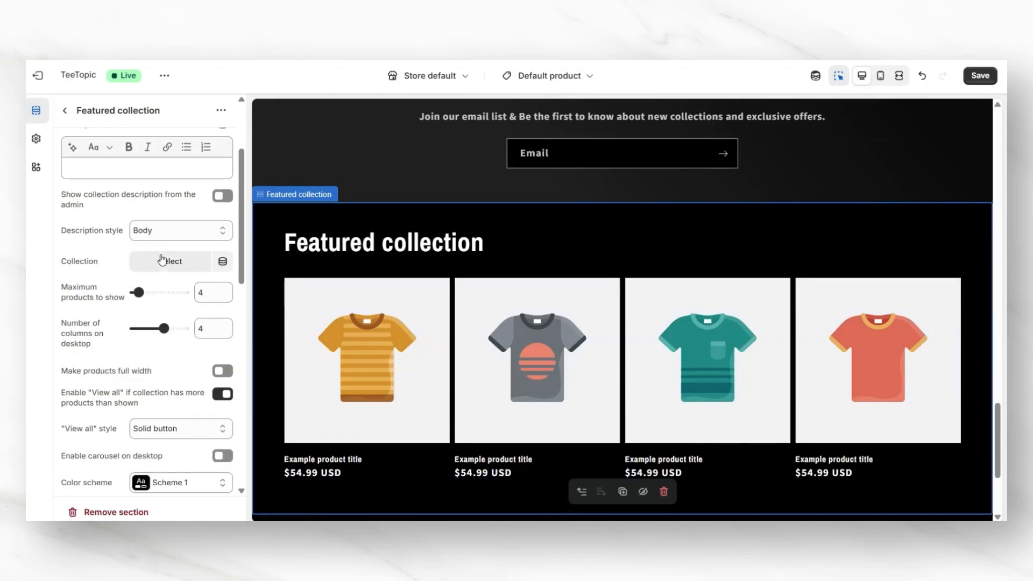
pyautogui.click(162, 263)
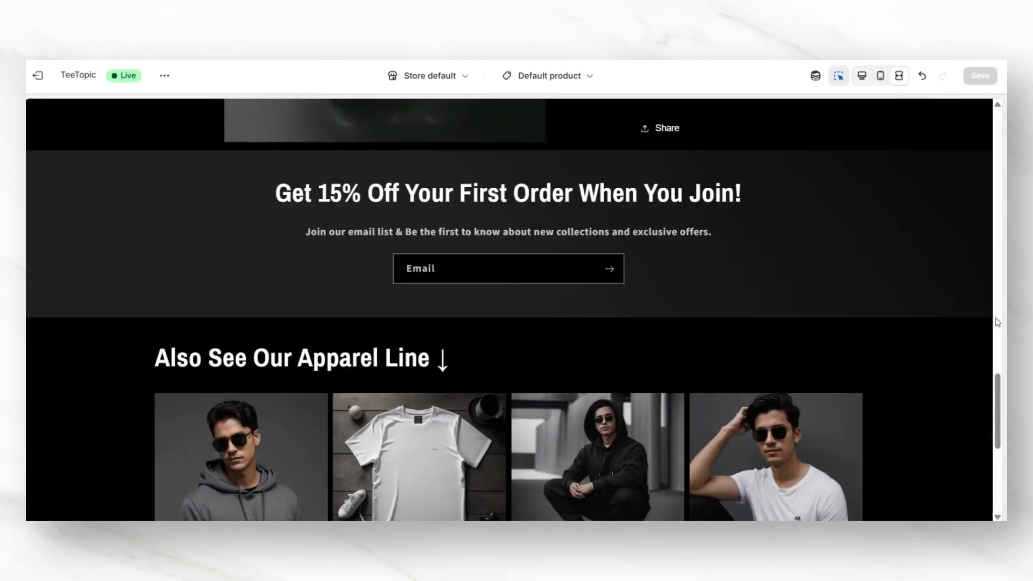
pyautogui.scroll(-2, 998, 322)
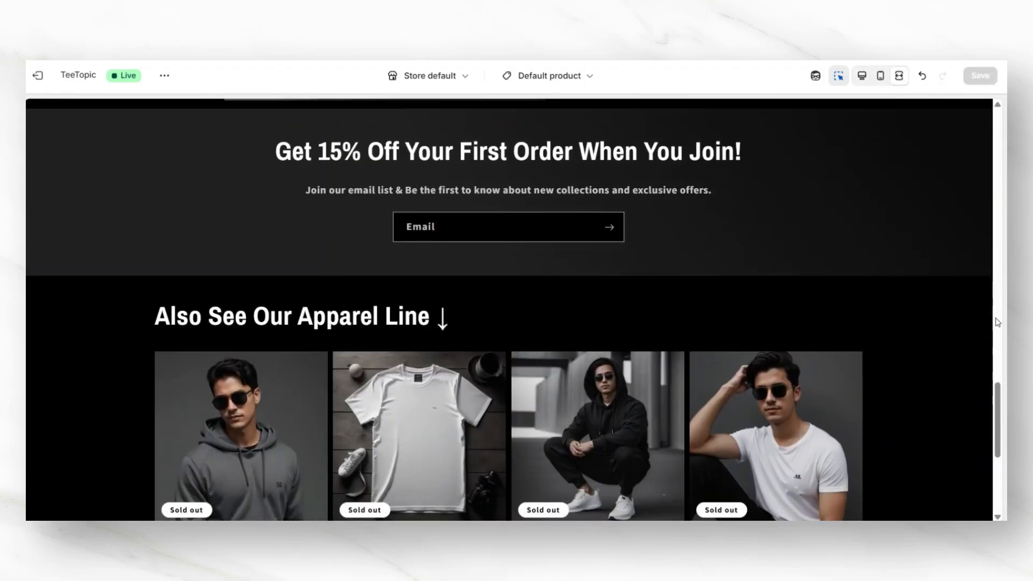
# Step: Scroll through the customized product page preview to review the email signup, featured collection and product sections
pyautogui.scroll(-1, 998, 322)
pyautogui.scroll(1, 998, 321)
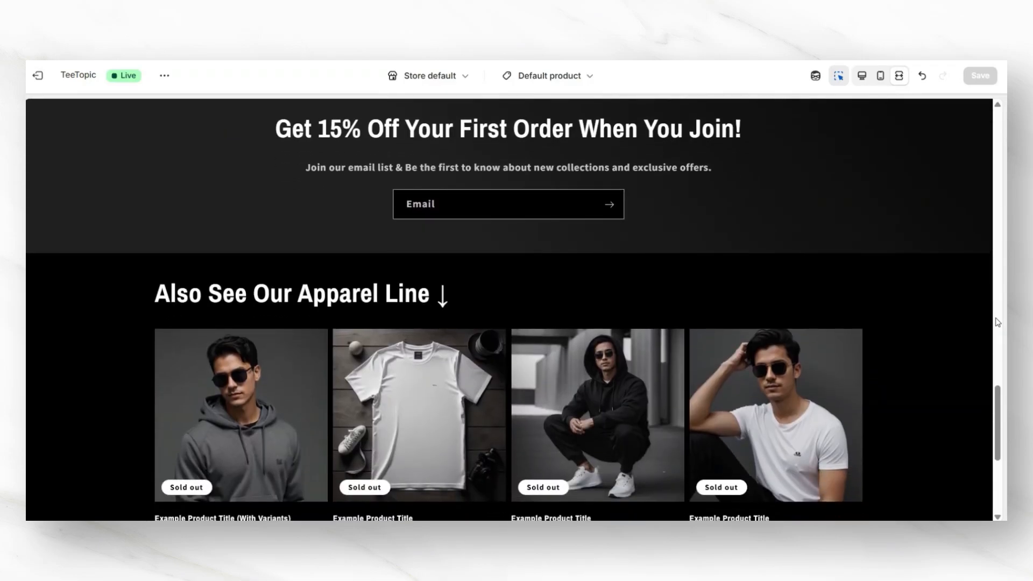
pyautogui.scroll(-1, 998, 322)
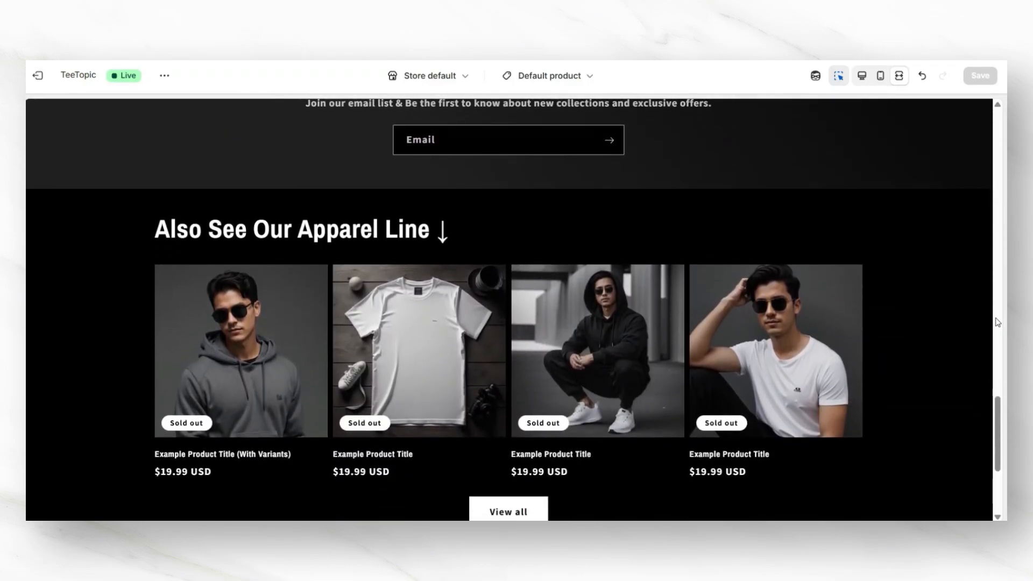
pyautogui.scroll(-1, 998, 322)
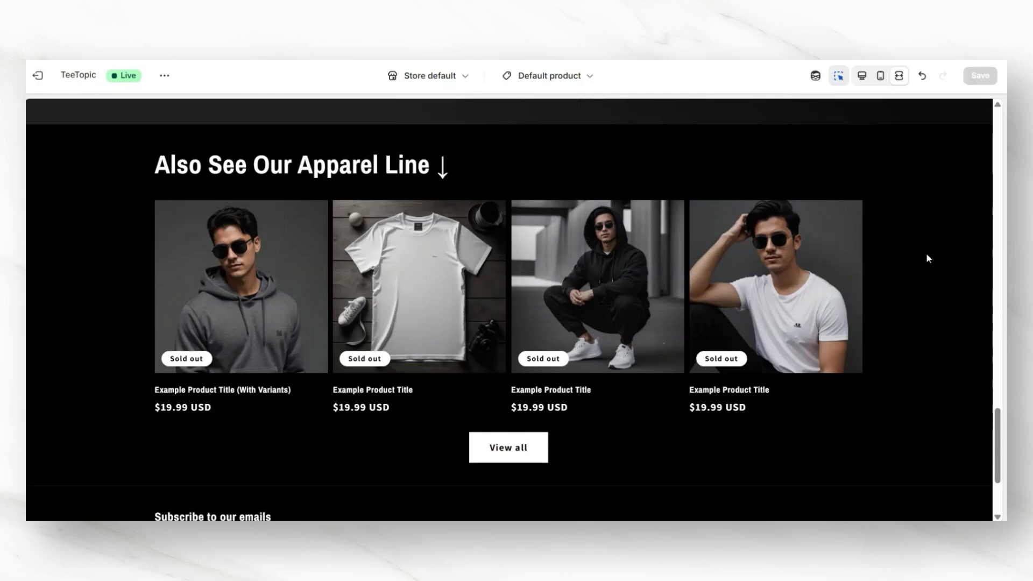
pyautogui.scroll(3, 1001, 299)
pyautogui.scroll(8, 1001, 299)
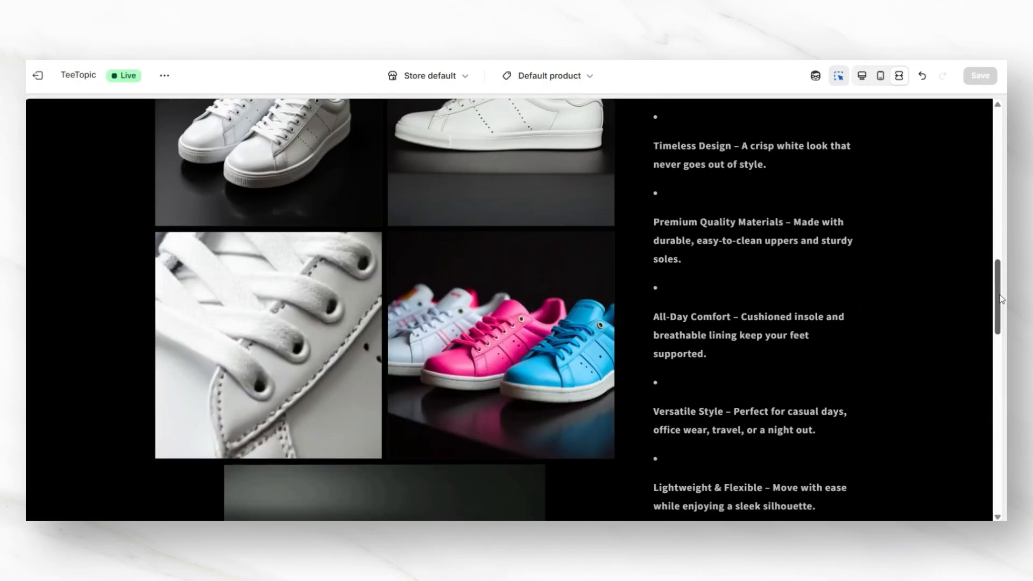
pyautogui.scroll(10, 1001, 299)
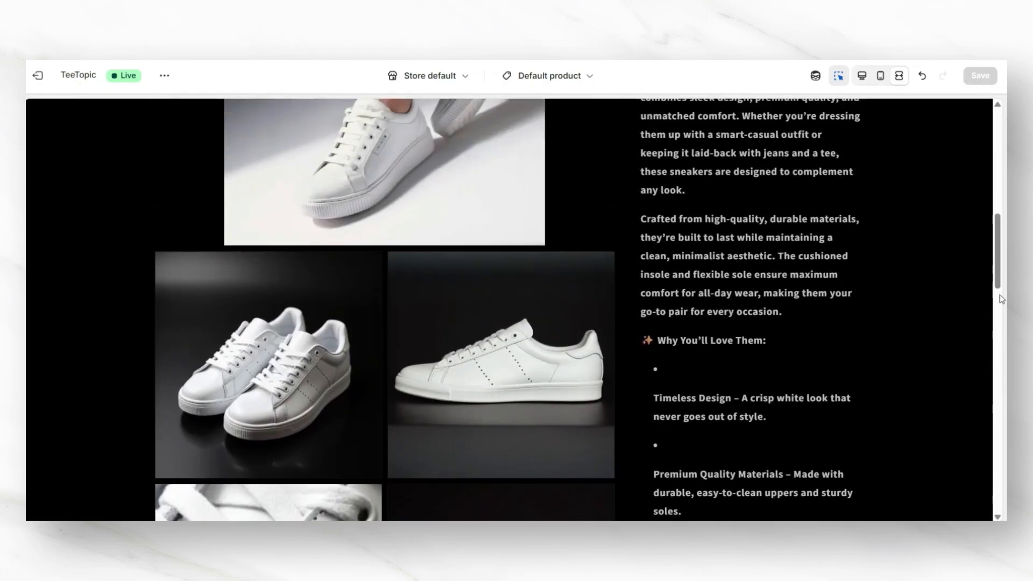
pyautogui.scroll(5, 1001, 299)
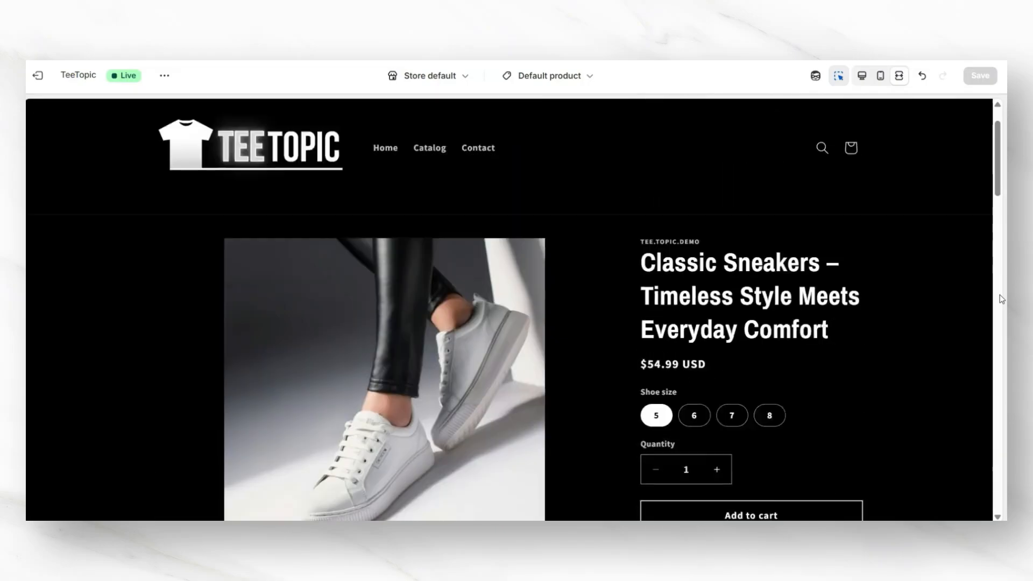